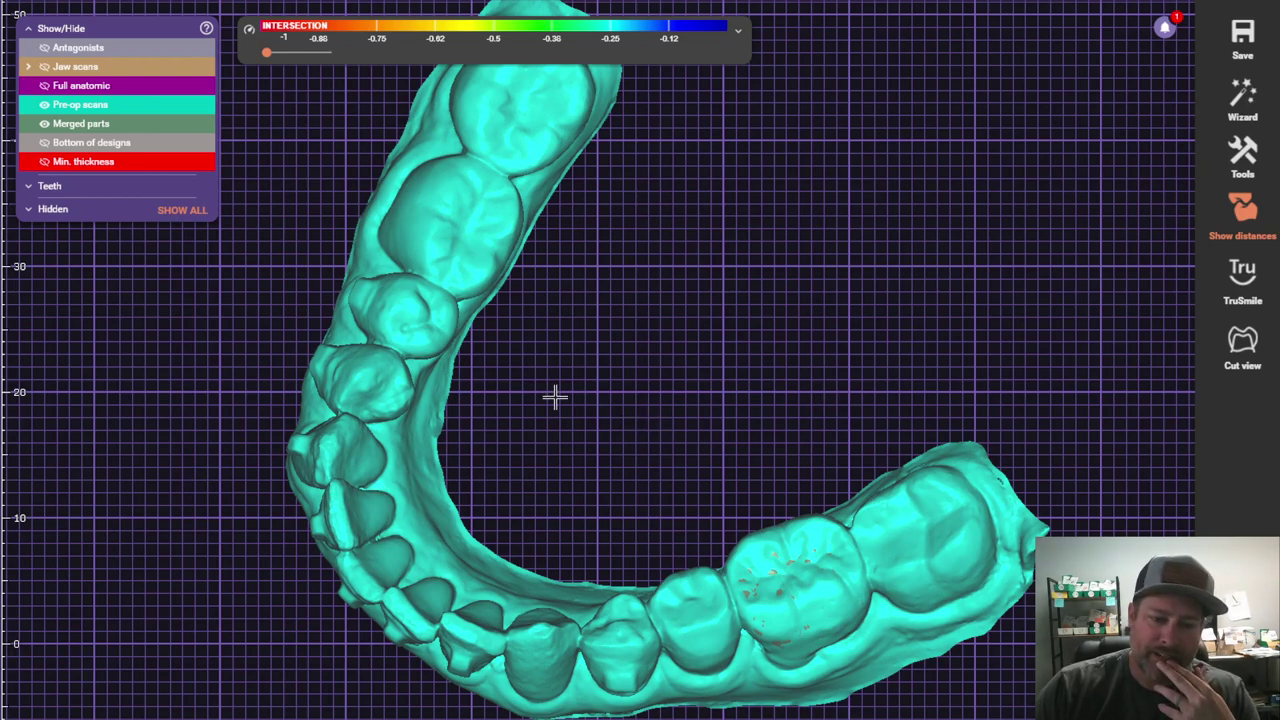
Step: Show the jaw scans over the pre-op scan and orbit the arch to compare their overlap
click(44, 66)
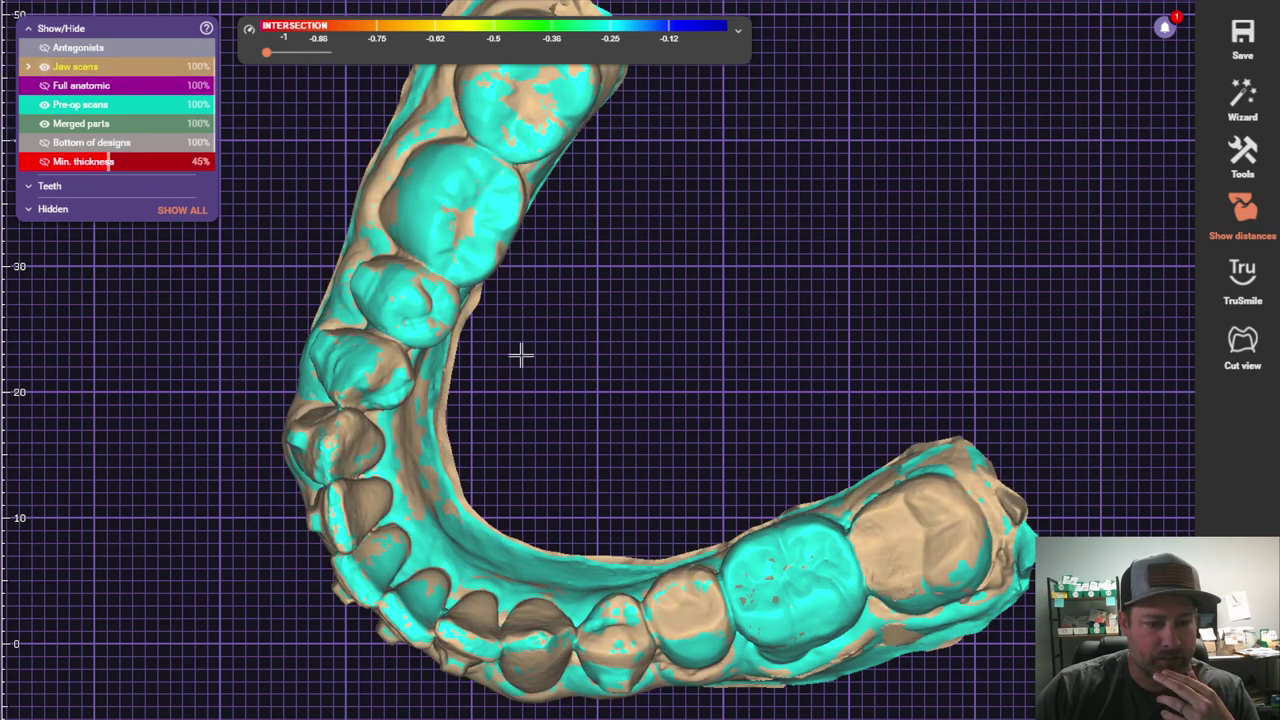
drag(629, 426, 651, 351)
scroll(650, 352, down, 2)
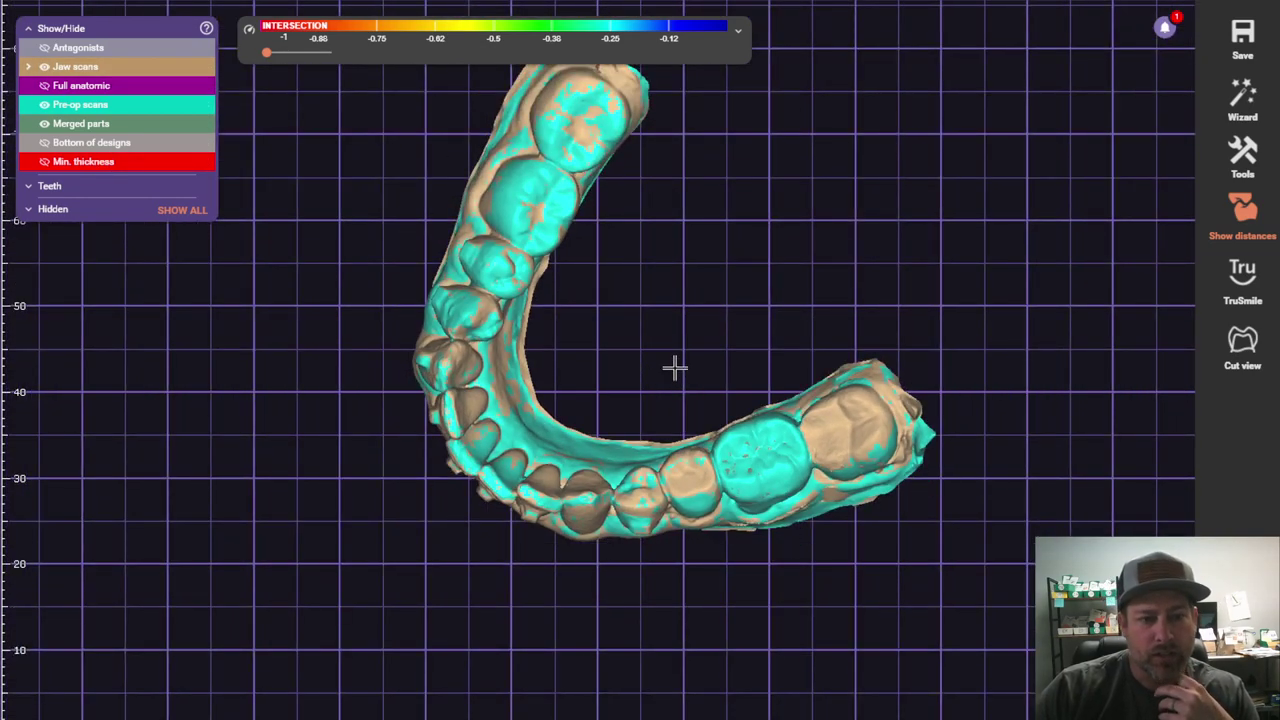
drag(674, 366, 666, 352)
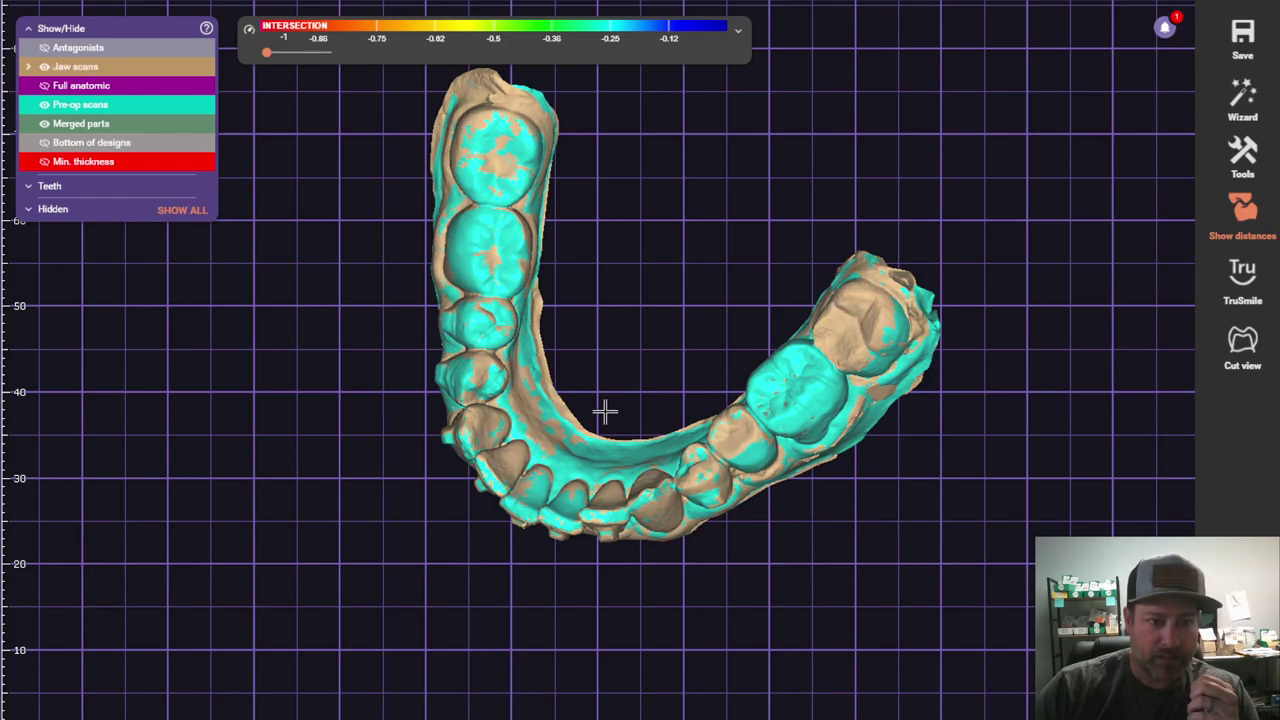
drag(614, 374, 615, 377)
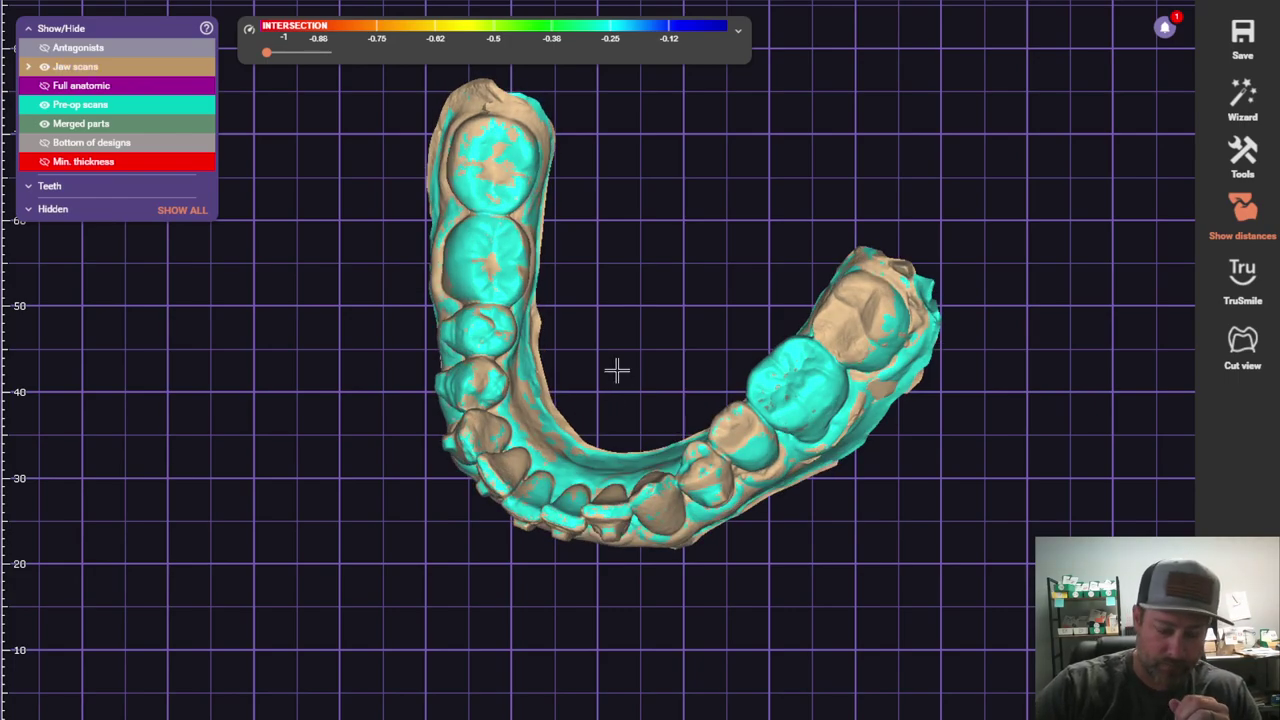
drag(740, 228, 670, 332)
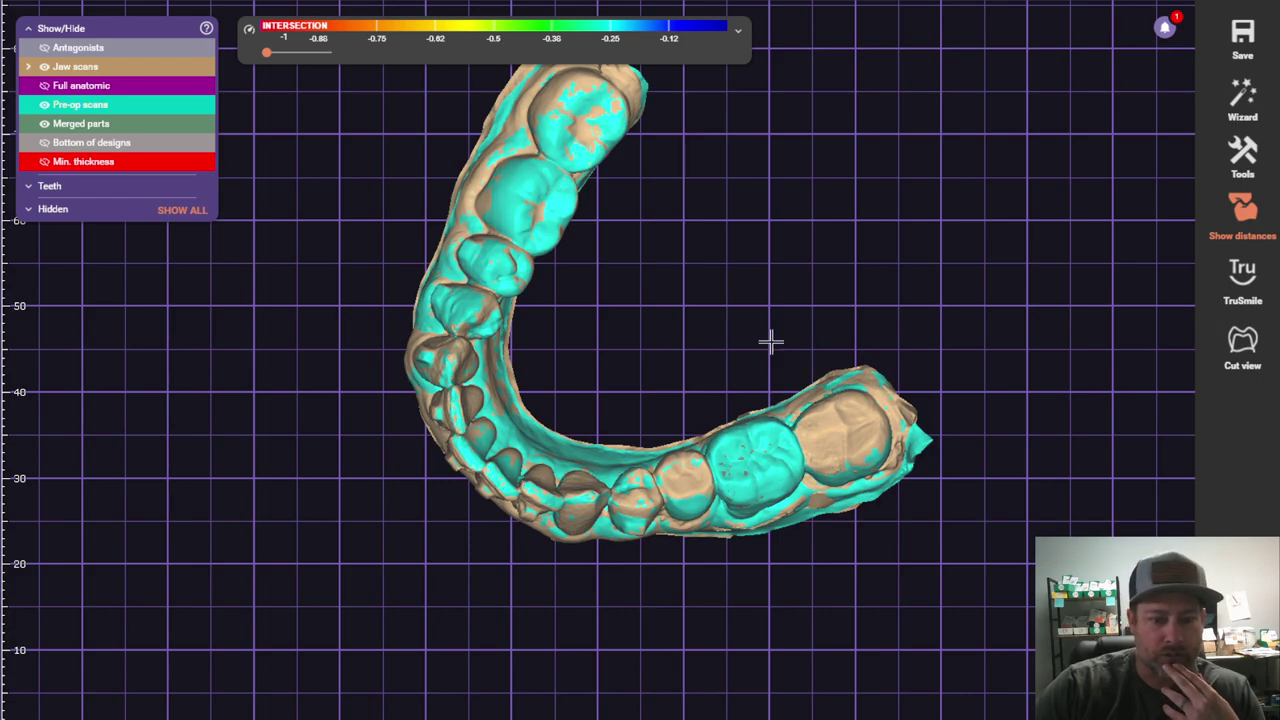
drag(873, 303, 616, 410)
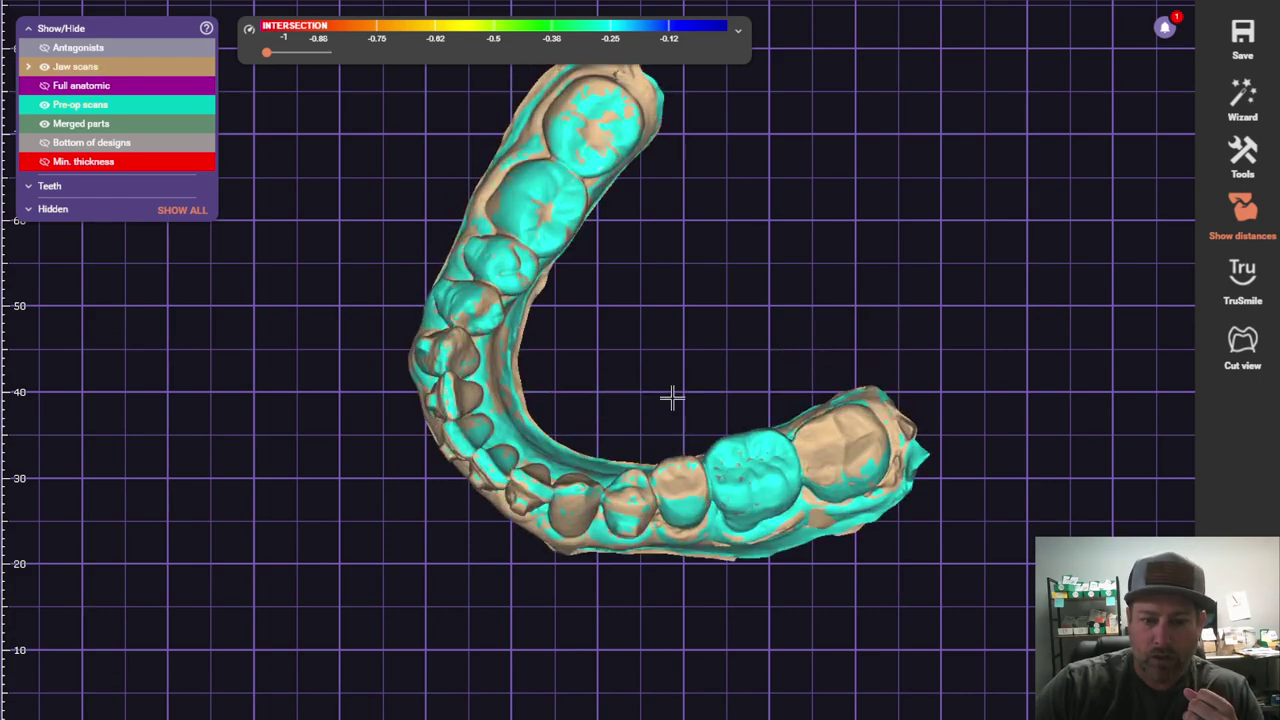
drag(714, 369, 745, 346)
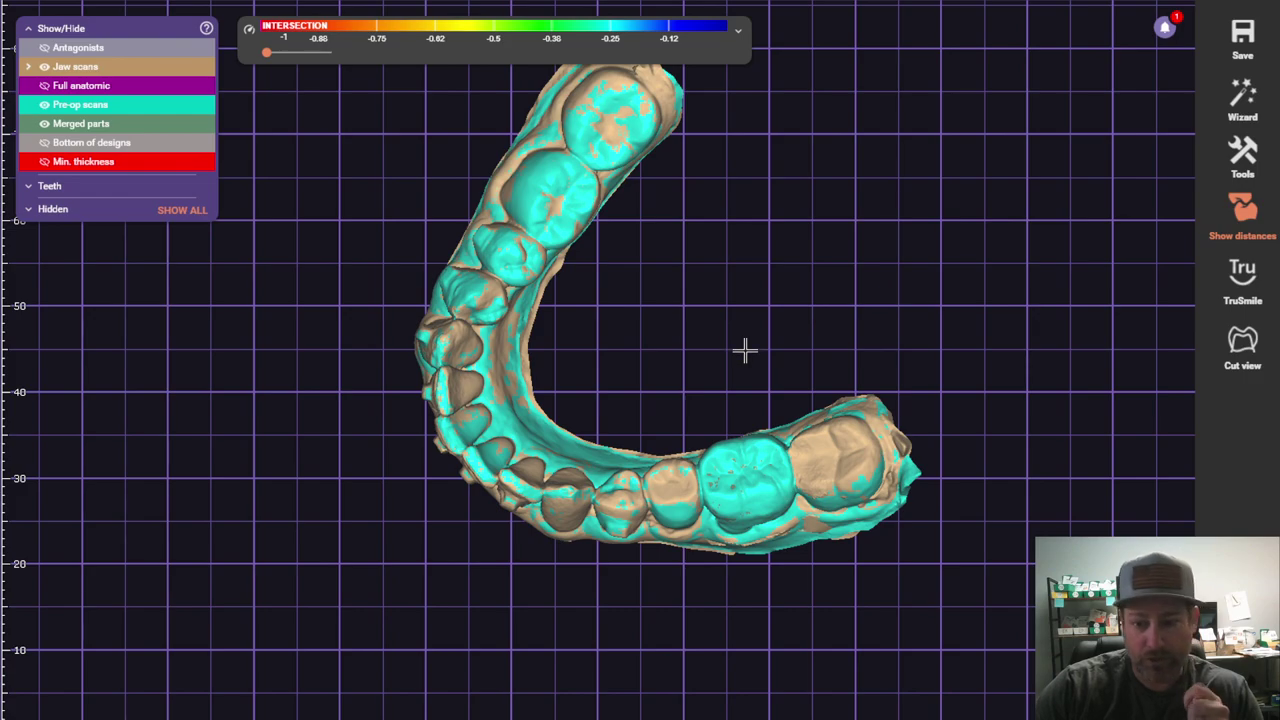
Step: Delete the tooth 19 merged parts through Delete Reconstructions
right_click(668, 375)
click(748, 258)
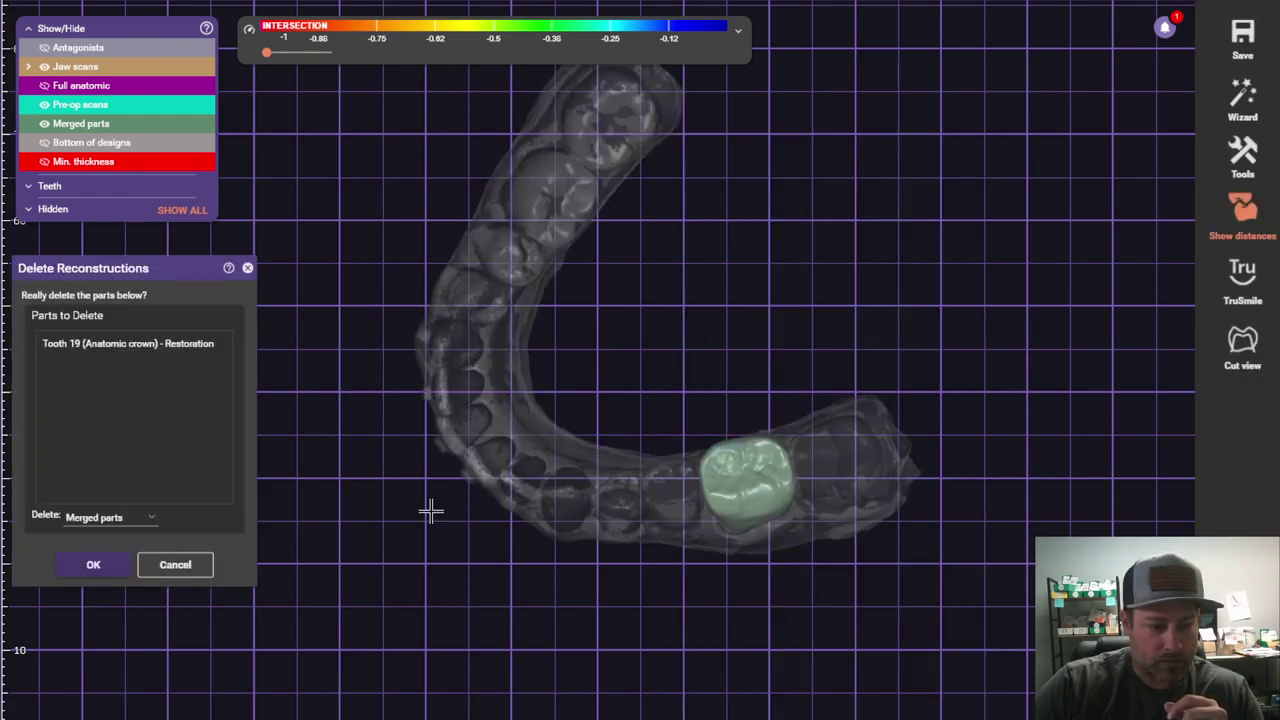
click(93, 564)
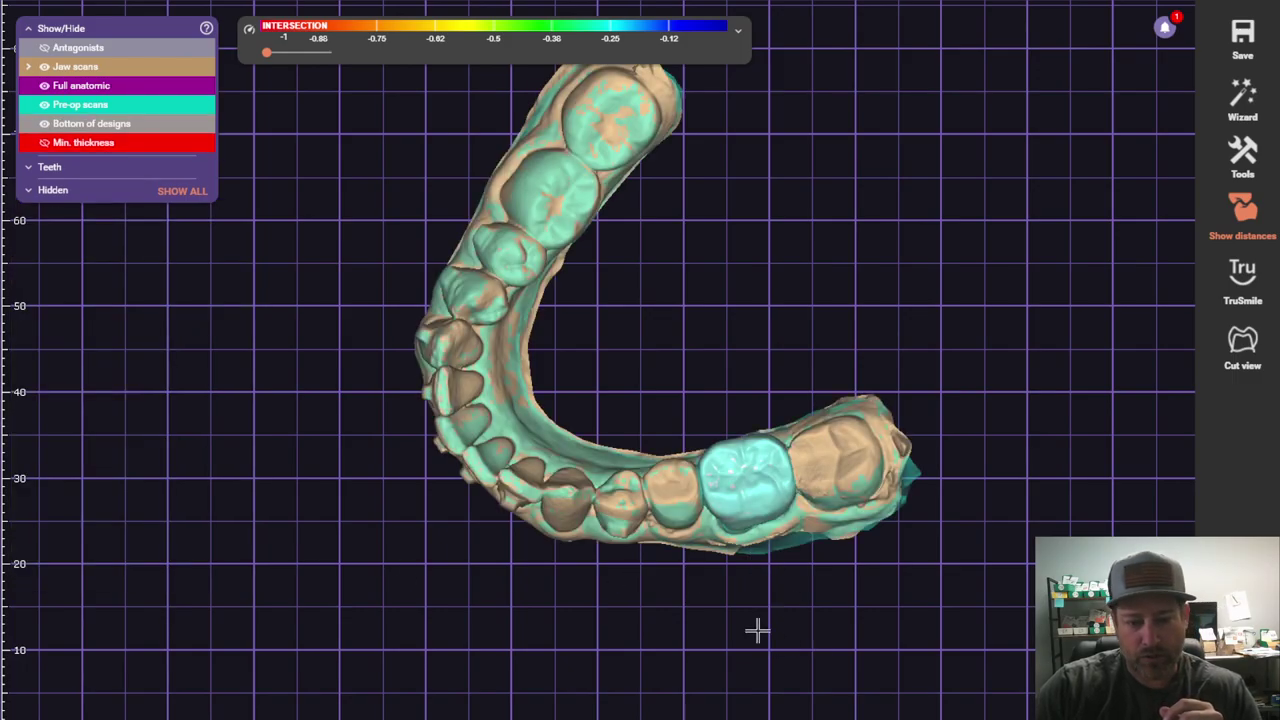
Step: Pan the arch to review the jaw and pre-op scan overlap
right_click(752, 350)
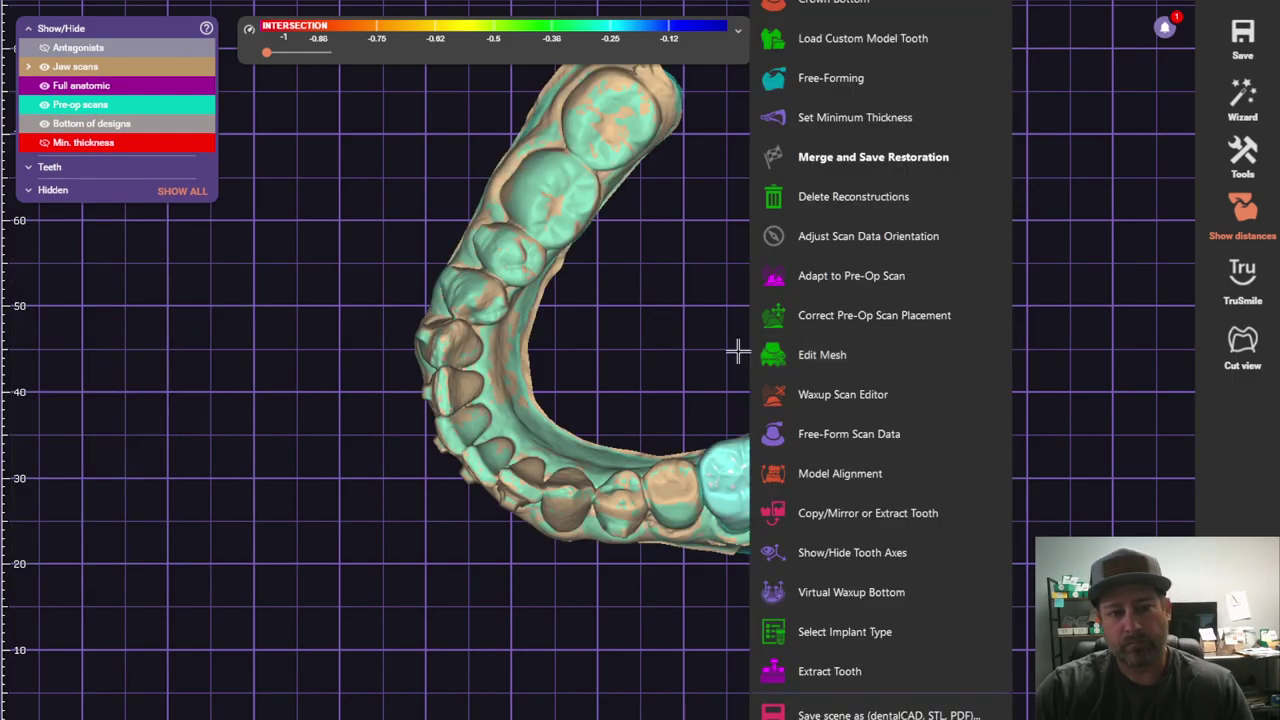
key(Escape)
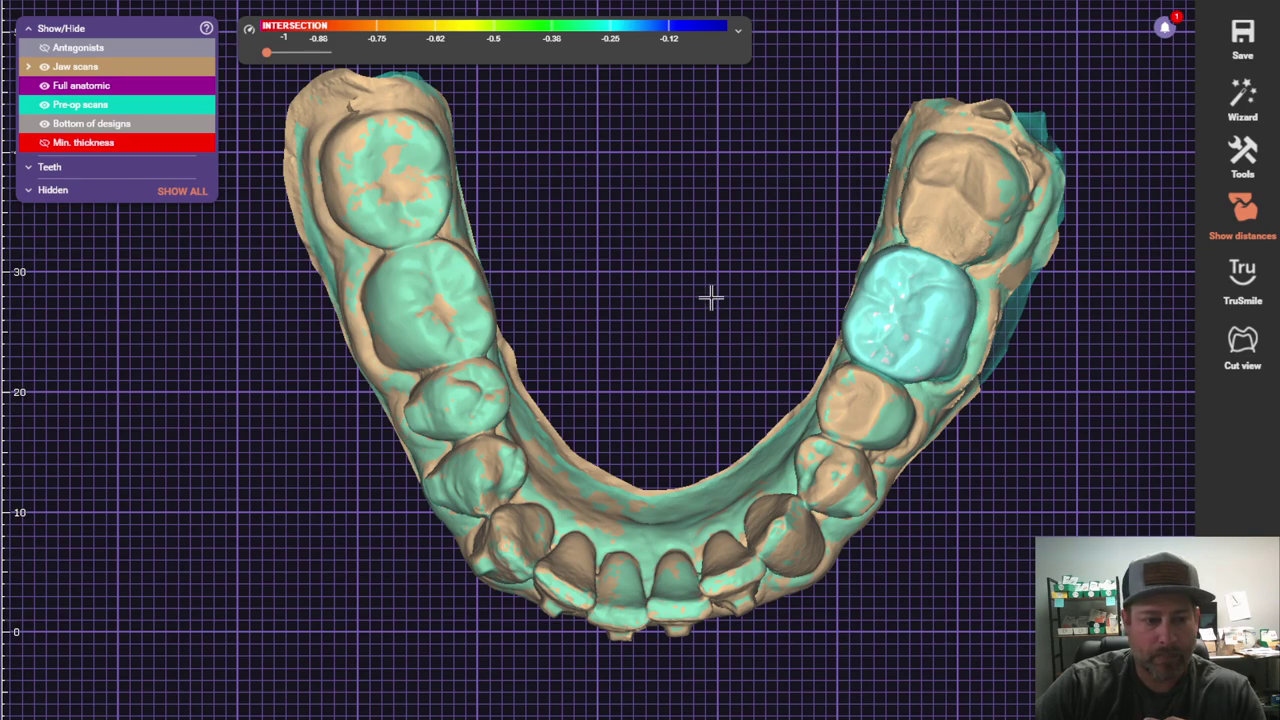
middle_drag(709, 291, 674, 374)
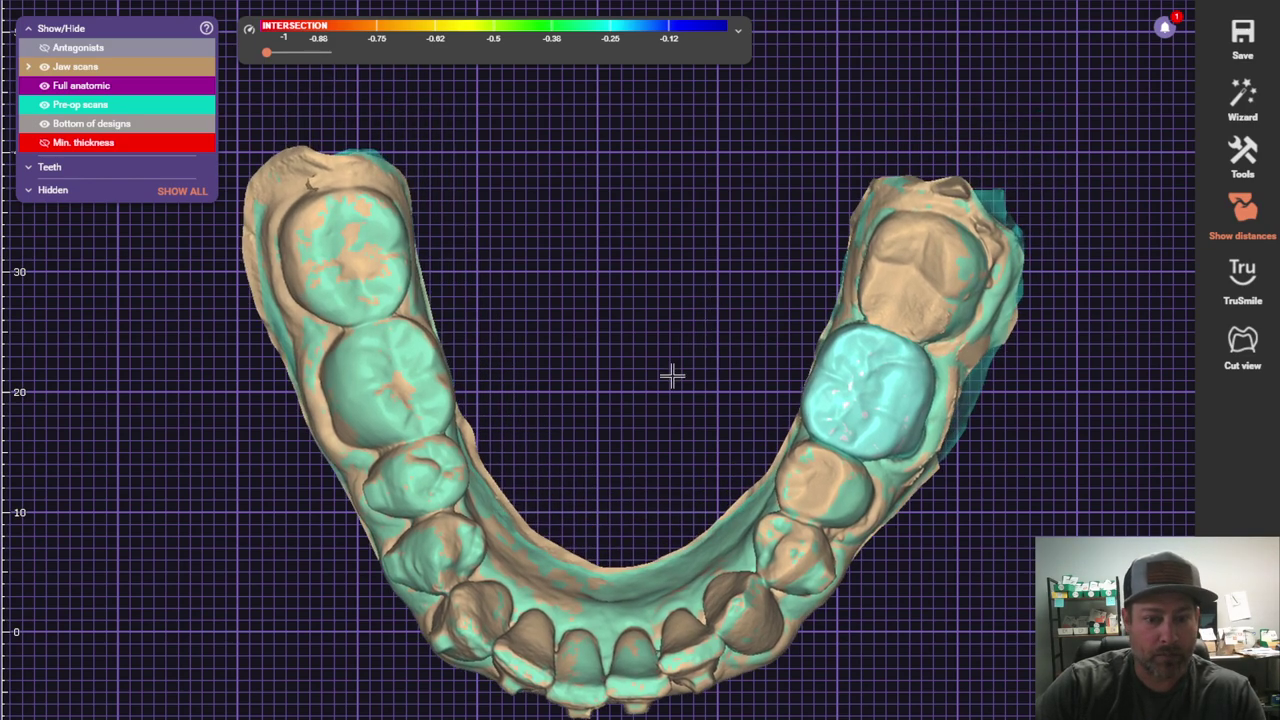
middle_drag(663, 377, 660, 314)
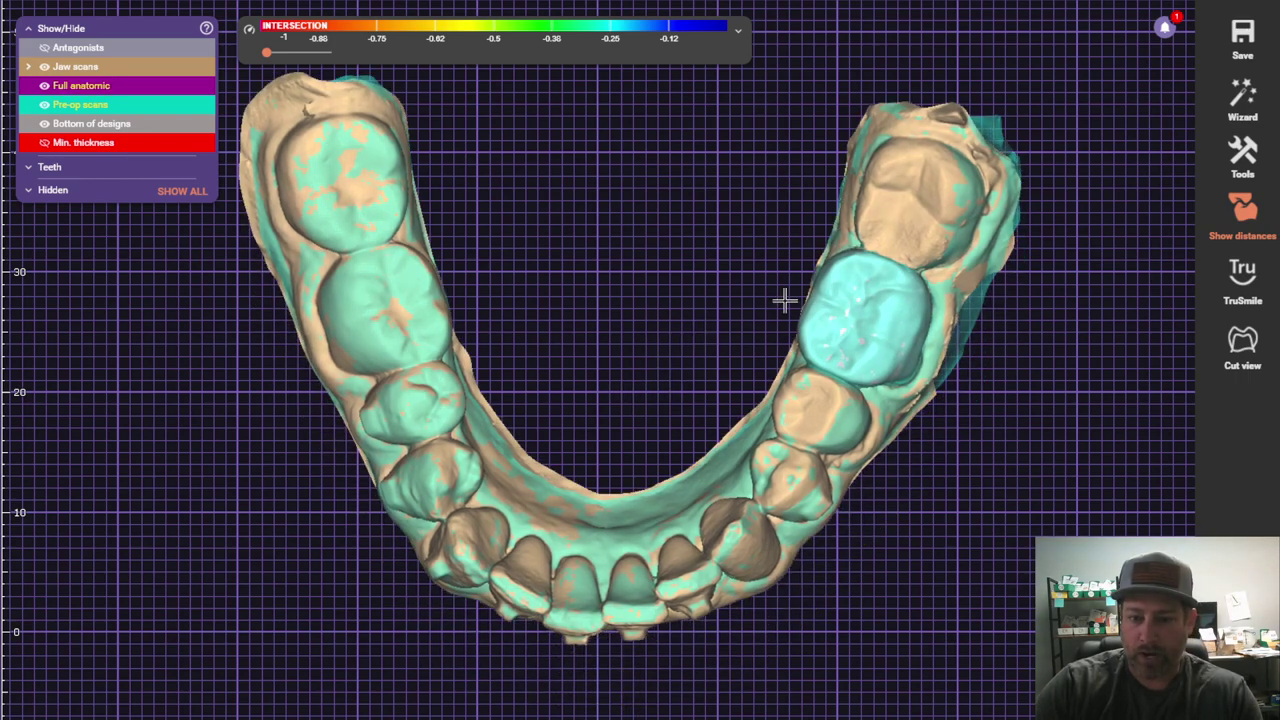
Step: Lift the pre-op scan off the jaw scan in Automatically mode, with opacity at 100%
right_click(673, 275)
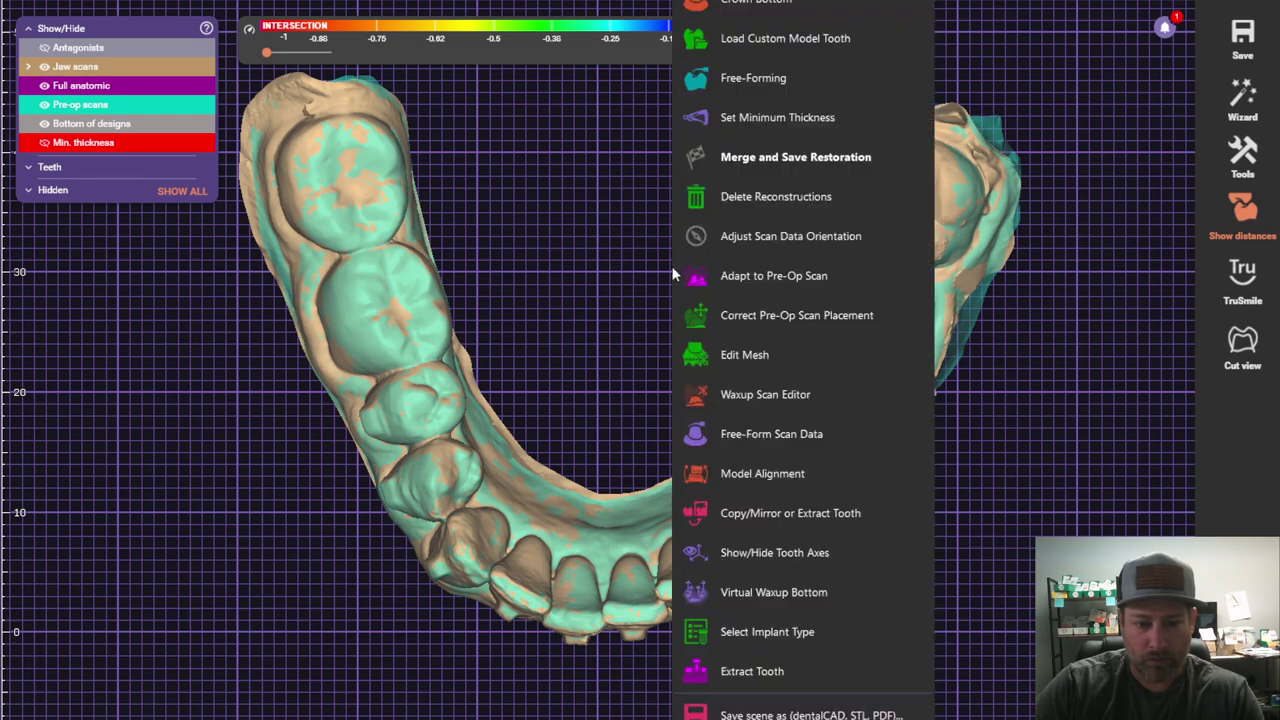
click(754, 318)
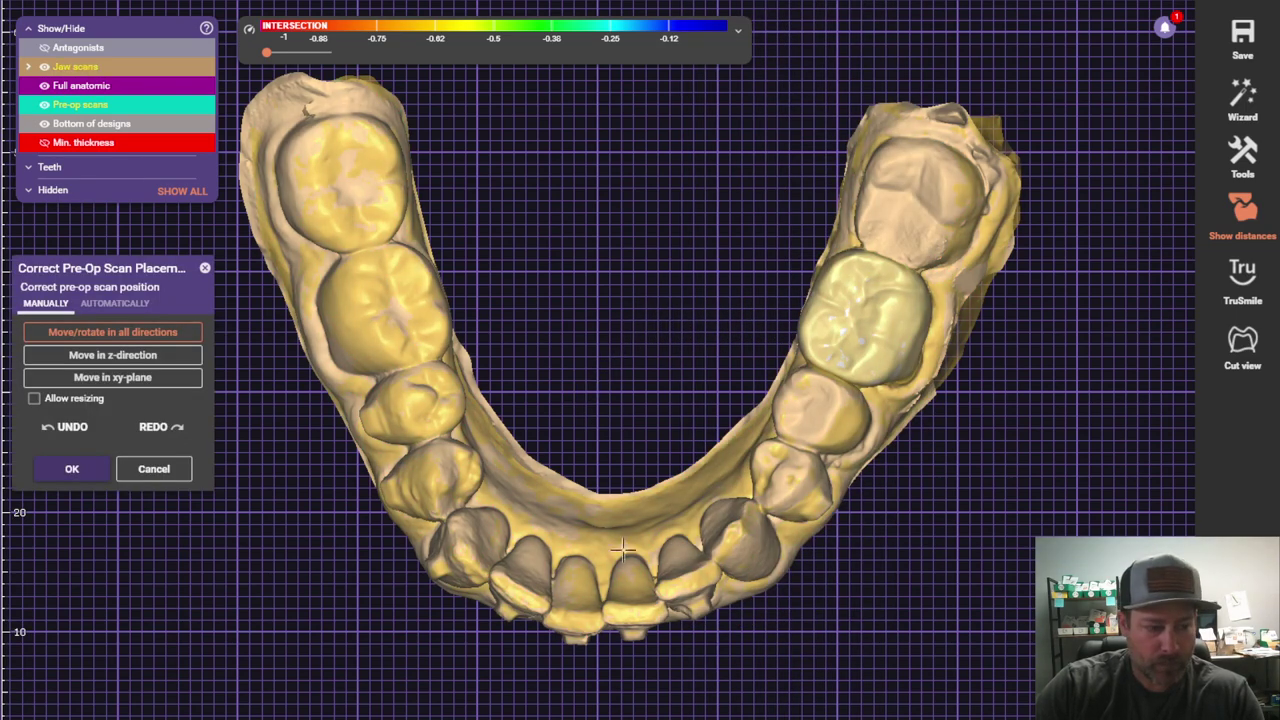
drag(618, 551, 617, 377)
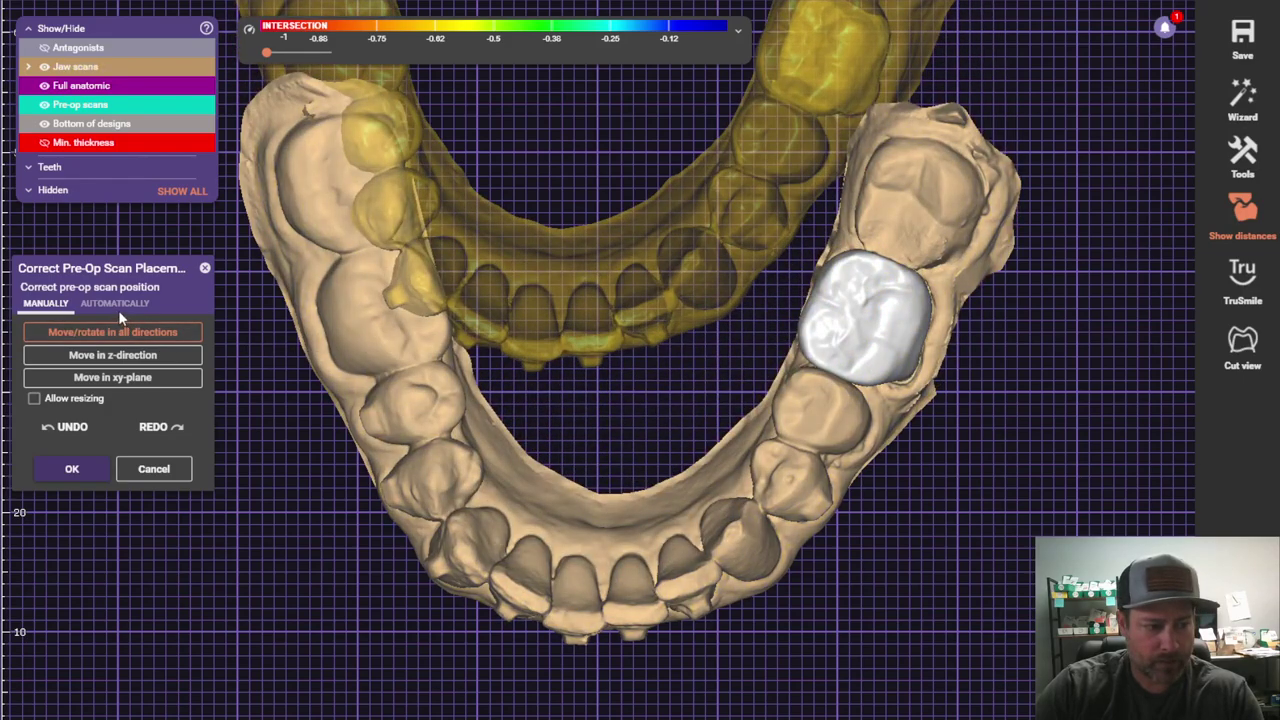
click(116, 305)
drag(180, 110, 214, 107)
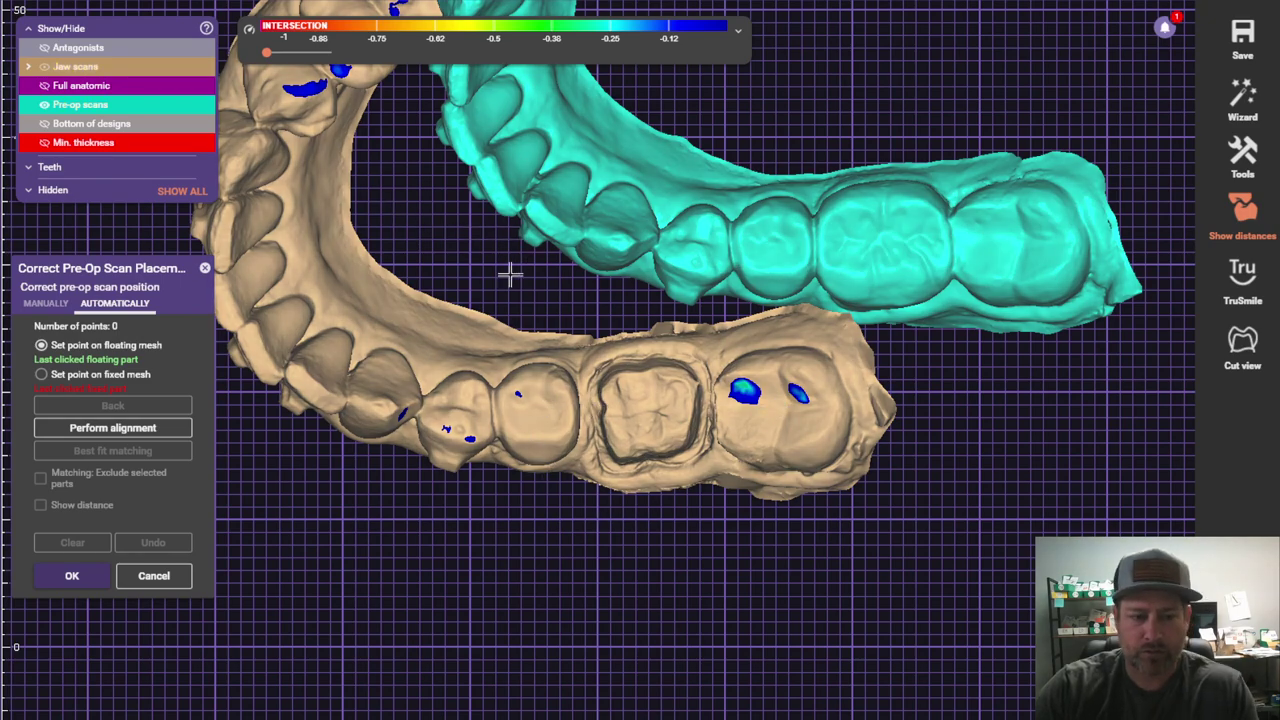
Step: Link three pre-op scan points to matching jaw scan points, then enable Exclude selected parts
scroll(510, 273, up, 1)
right_drag(510, 273, 724, 287)
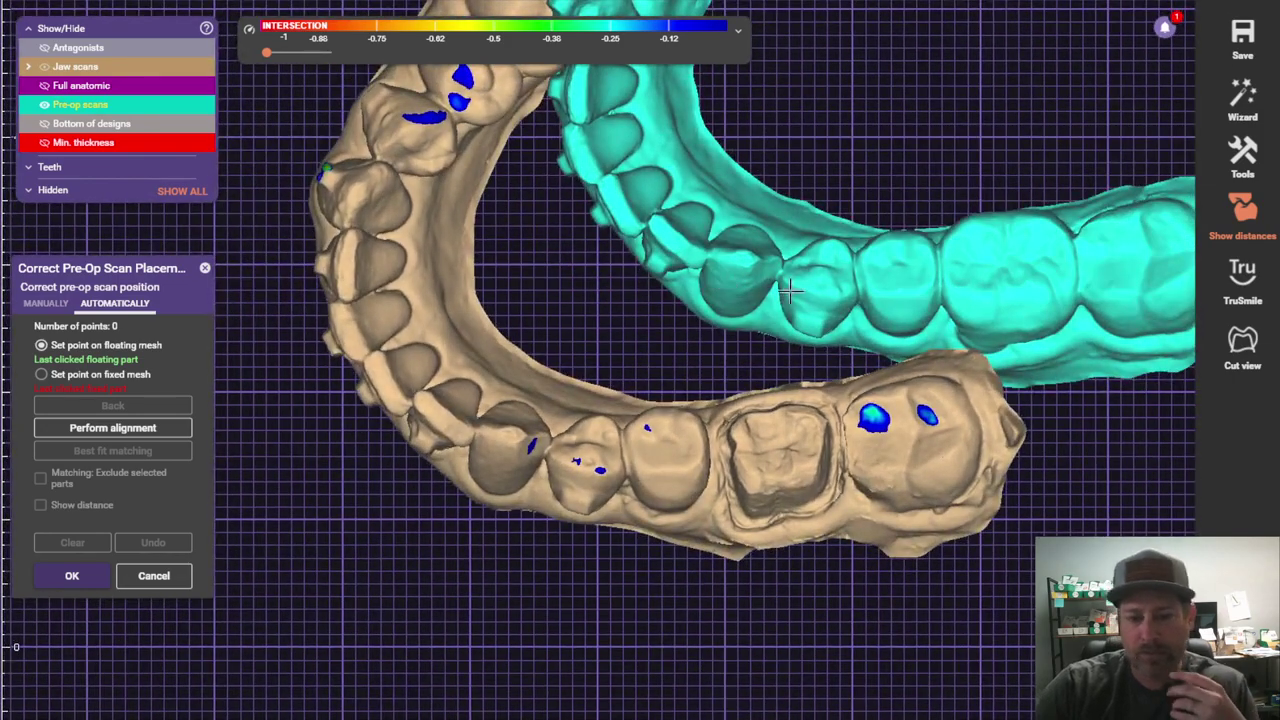
middle_drag(771, 366, 675, 298)
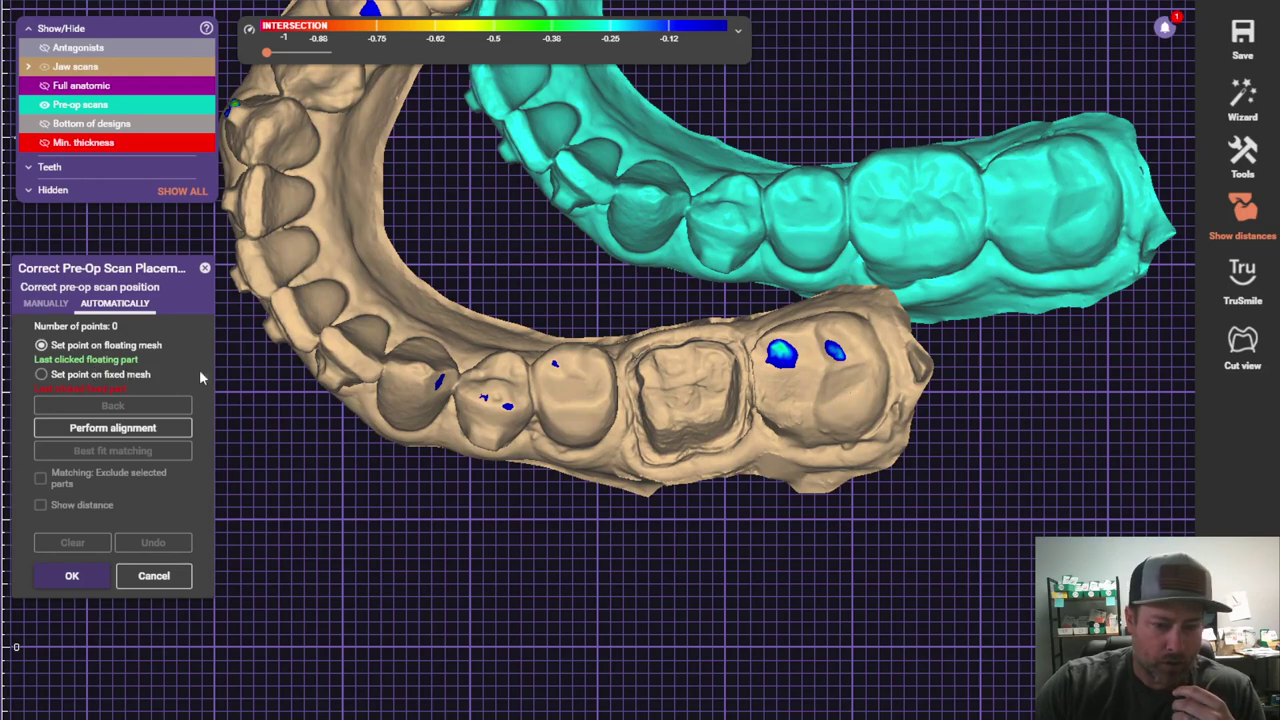
click(1069, 160)
click(856, 324)
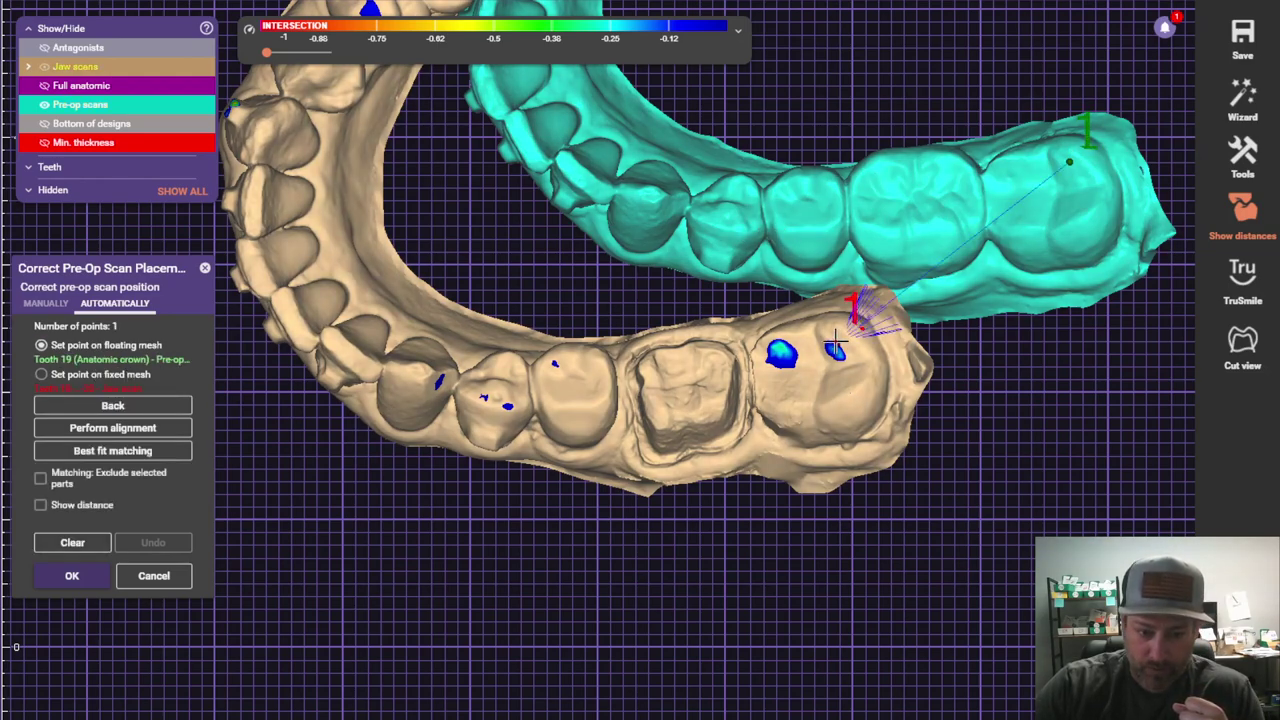
click(829, 181)
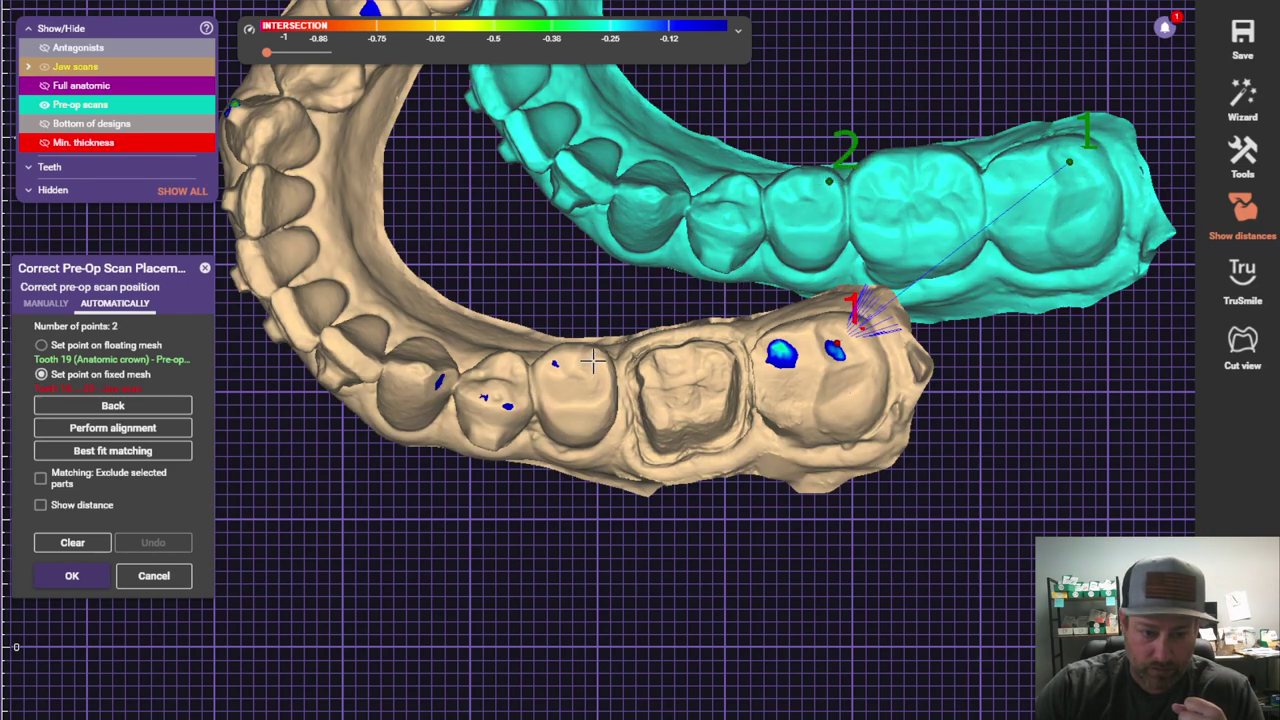
click(593, 362)
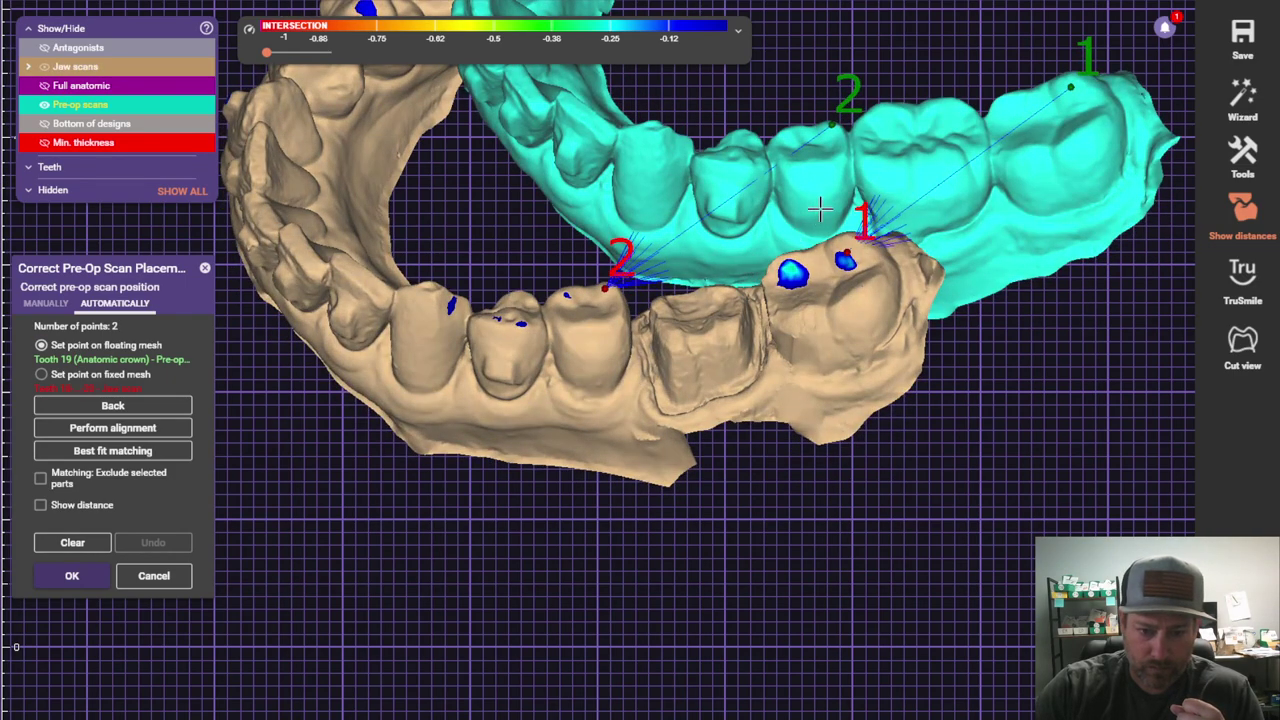
click(819, 208)
click(595, 368)
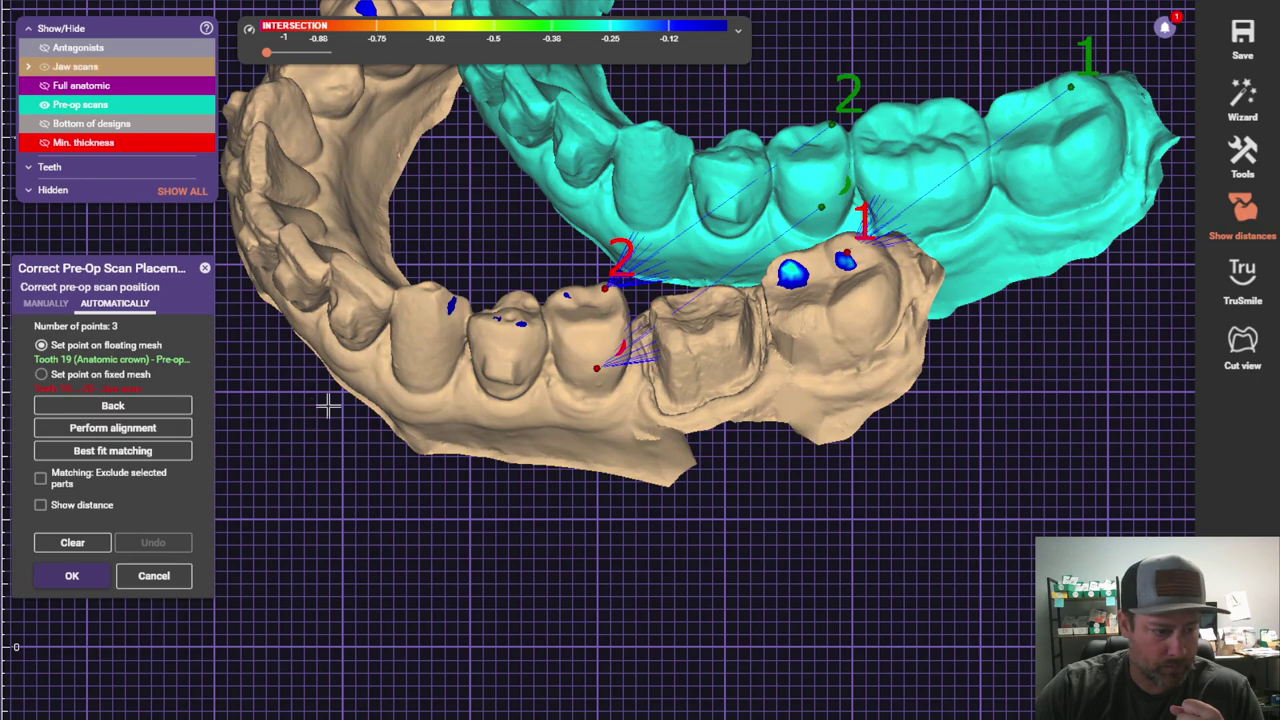
click(117, 480)
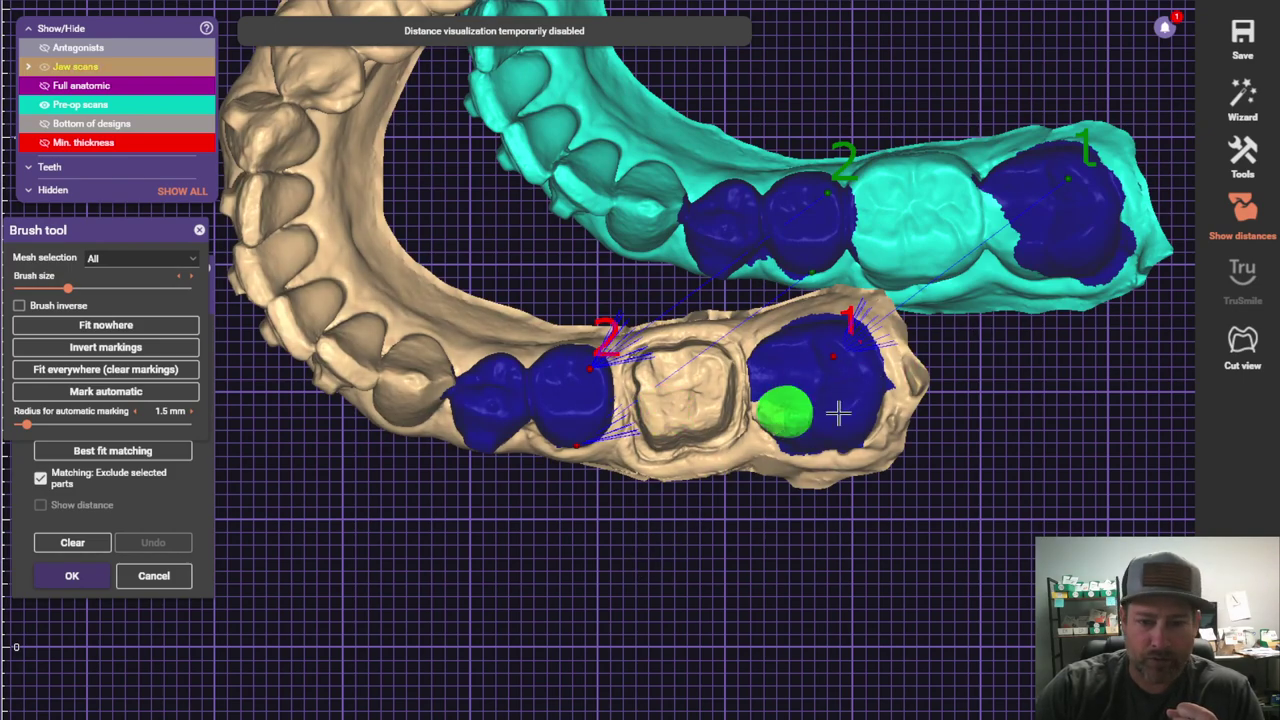
Step: Clear the markings, set Fit nowhere, and remove the previously placed alignment points
click(88, 370)
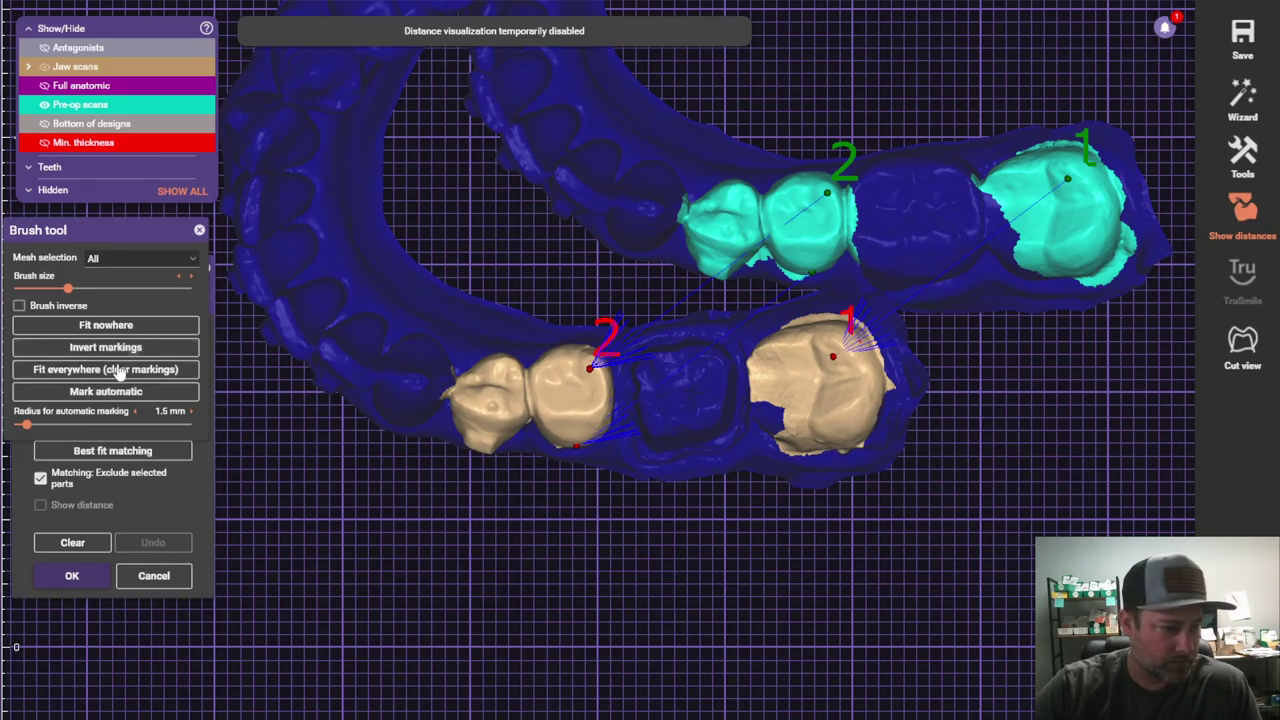
click(113, 326)
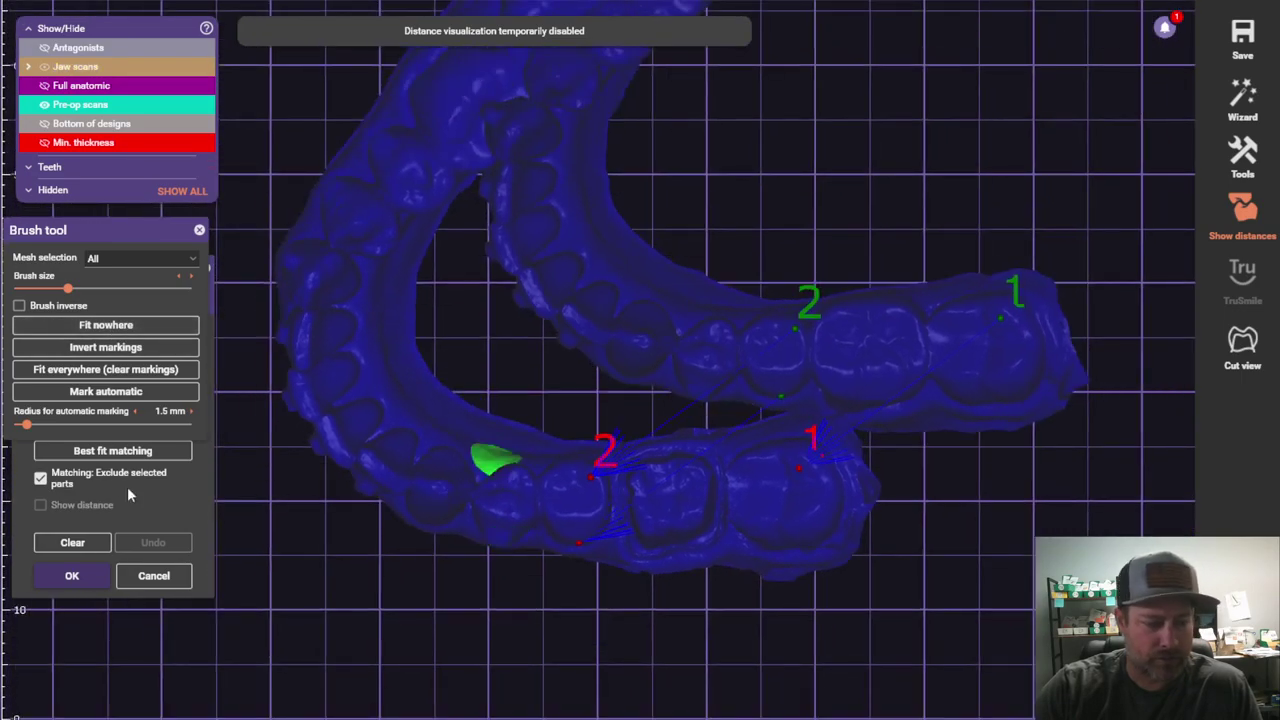
click(106, 540)
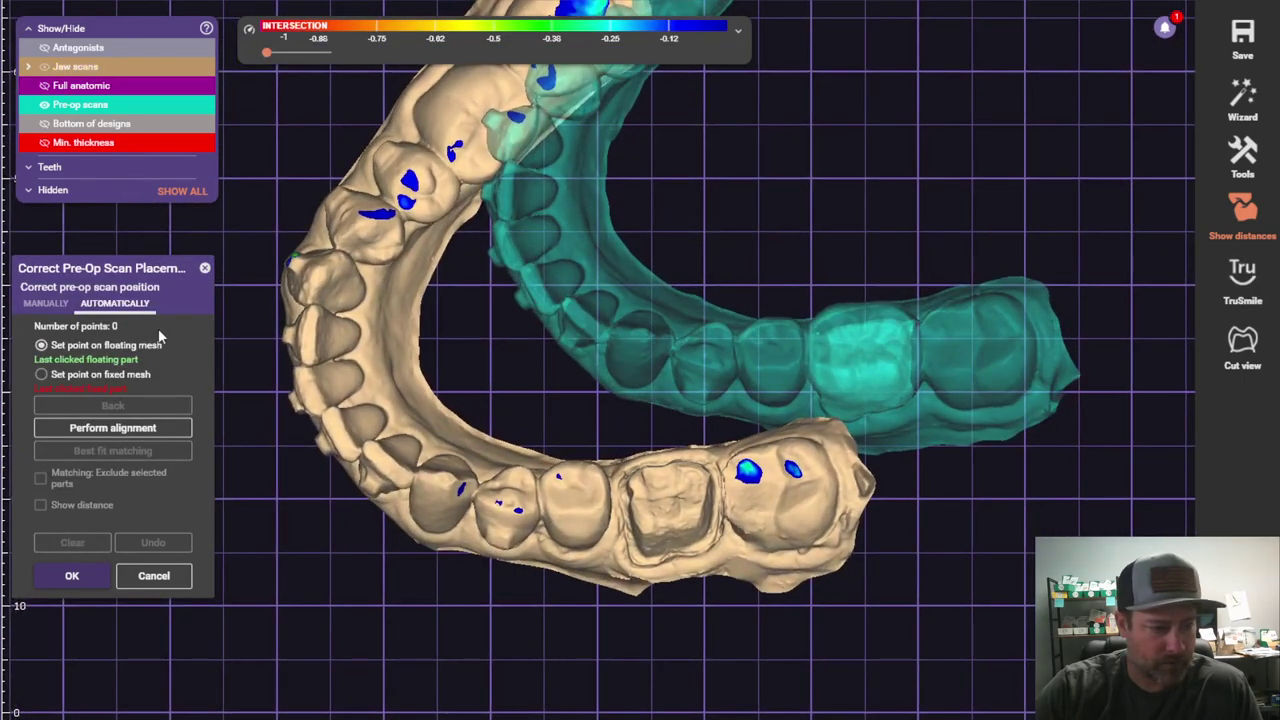
click(137, 426)
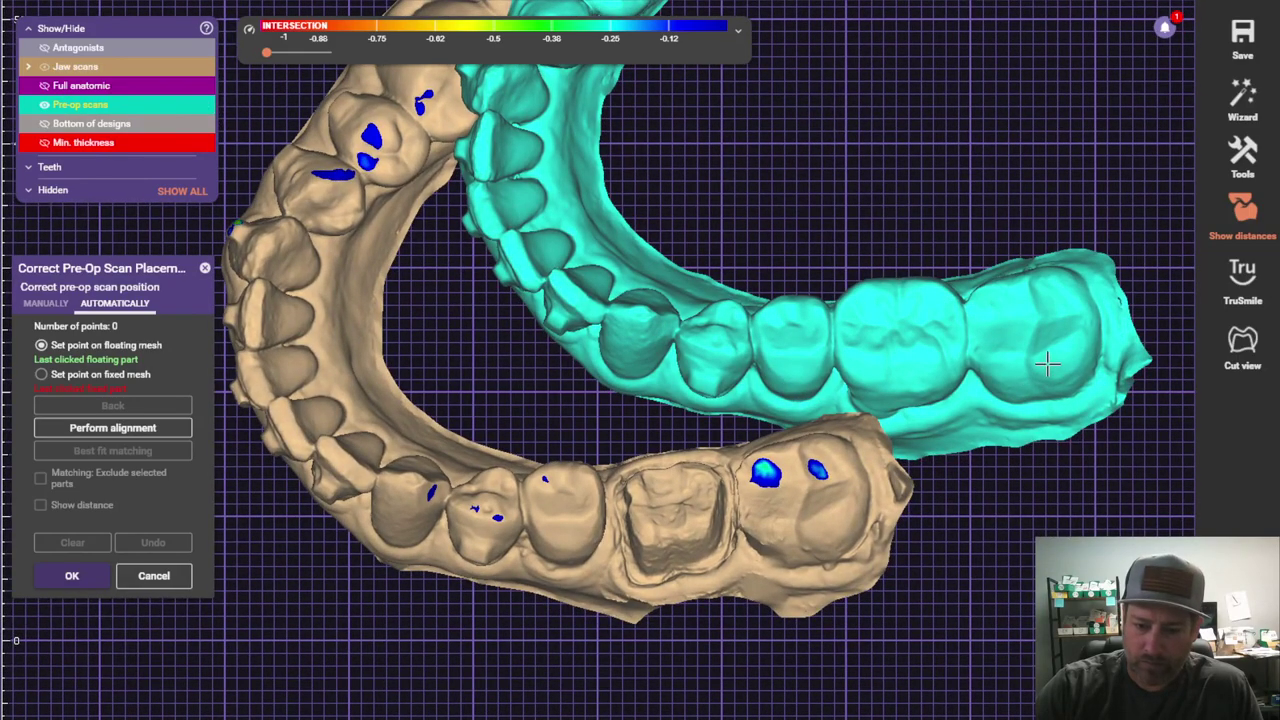
Step: Place three fresh point pairs between the pre-op scan and the jaw scan
click(1047, 365)
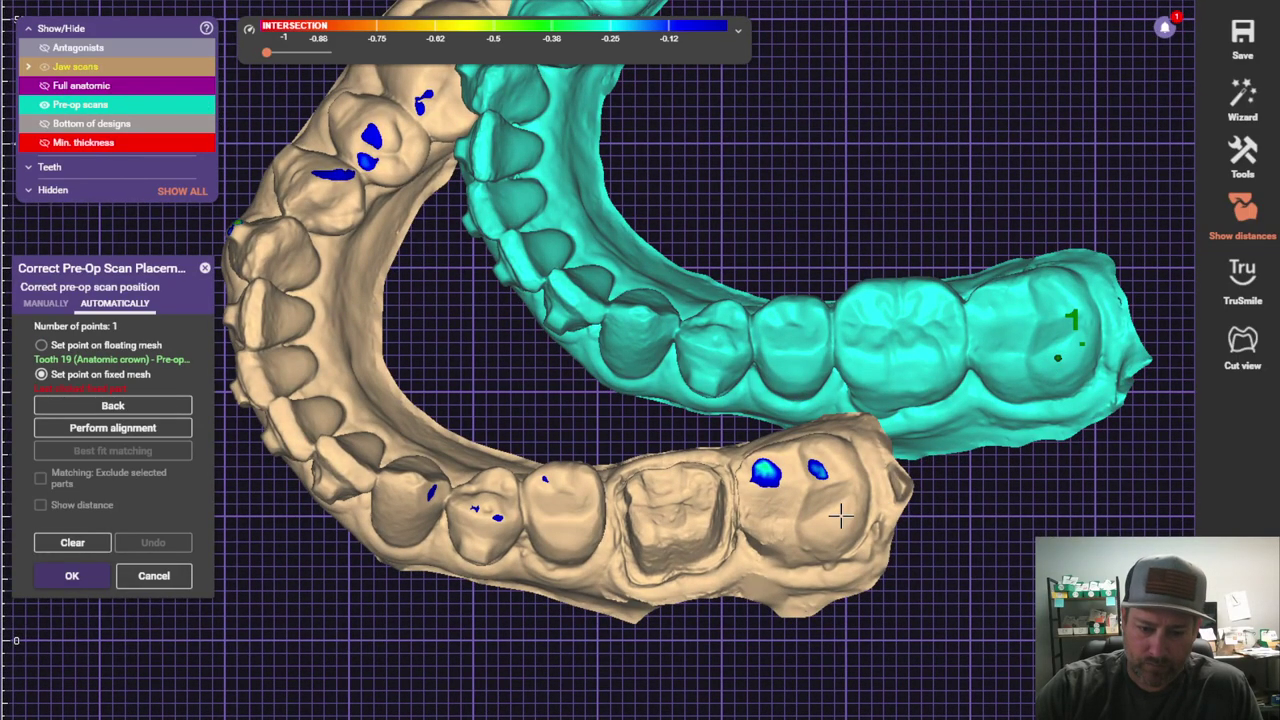
click(829, 520)
click(1035, 290)
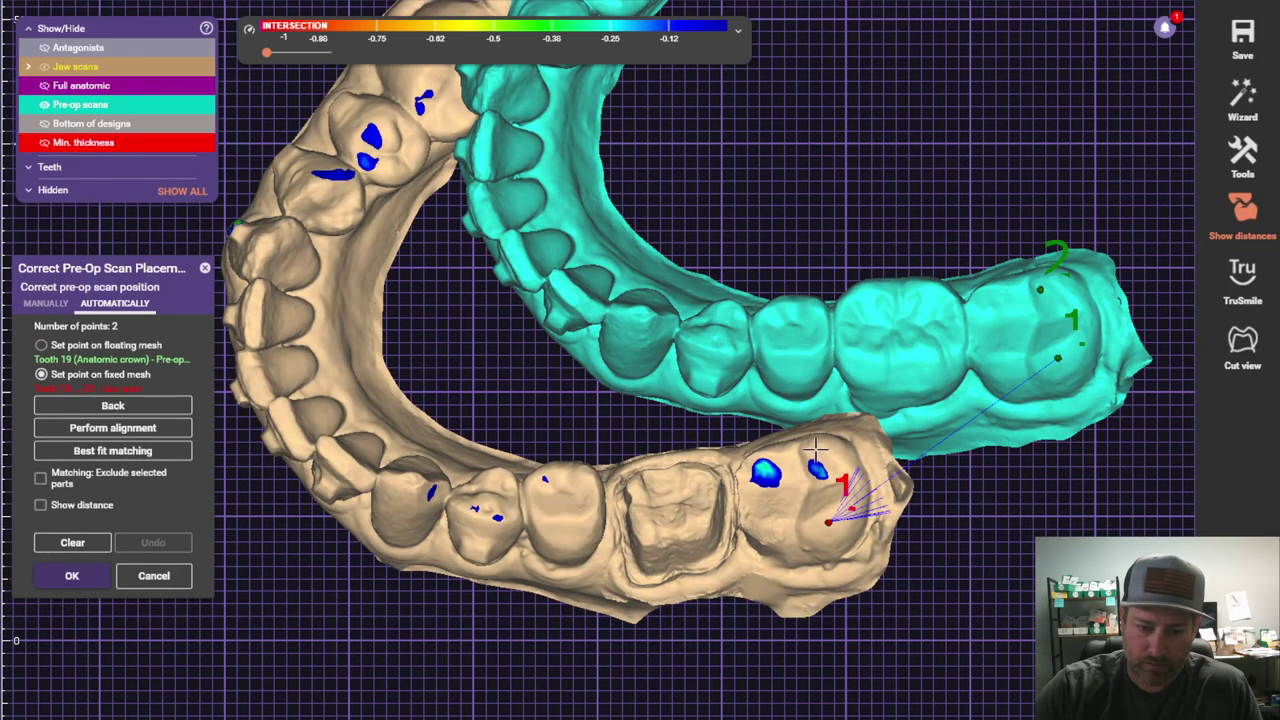
click(815, 448)
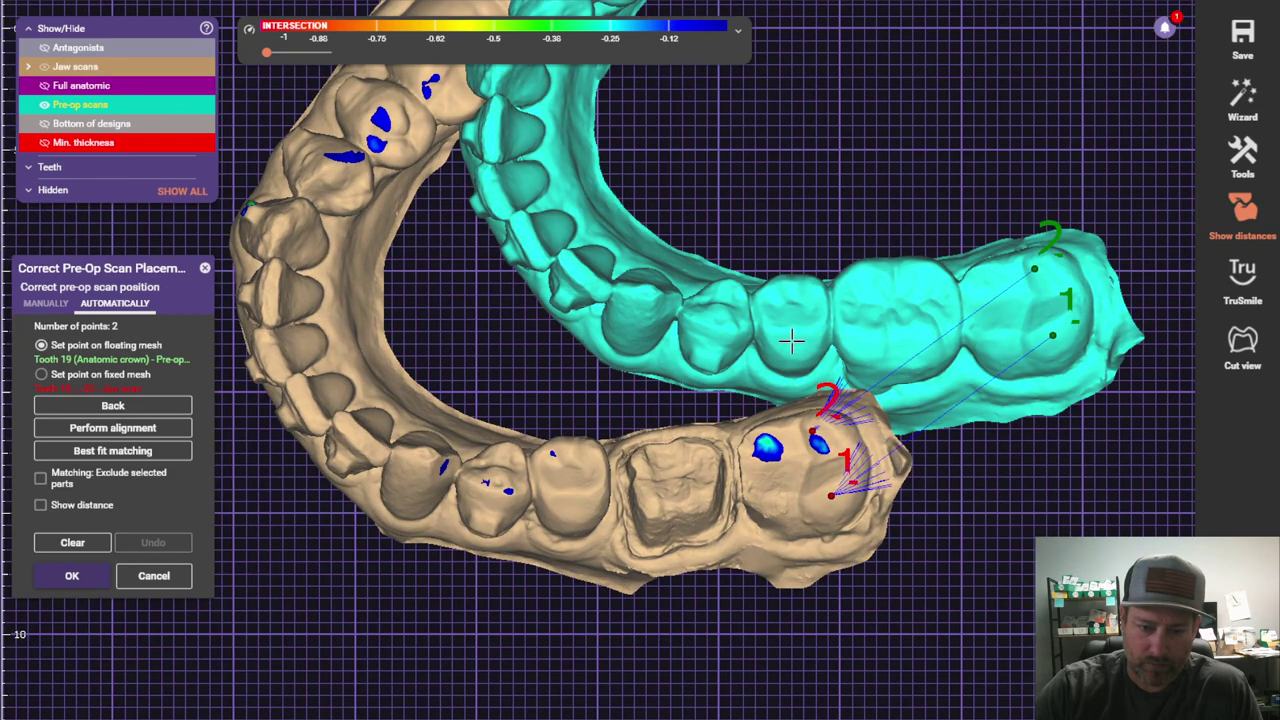
click(791, 341)
click(567, 509)
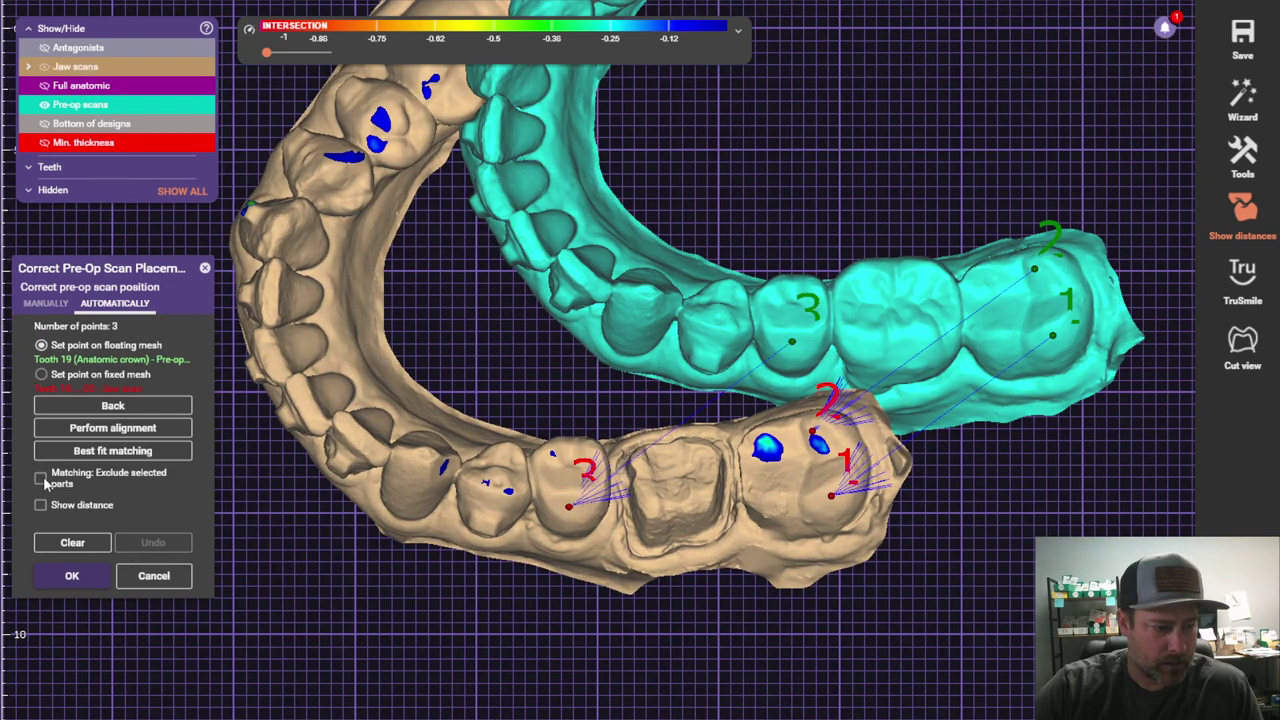
Step: Enable Exclude selected parts, invert the markings, and set Fit nowhere
click(42, 477)
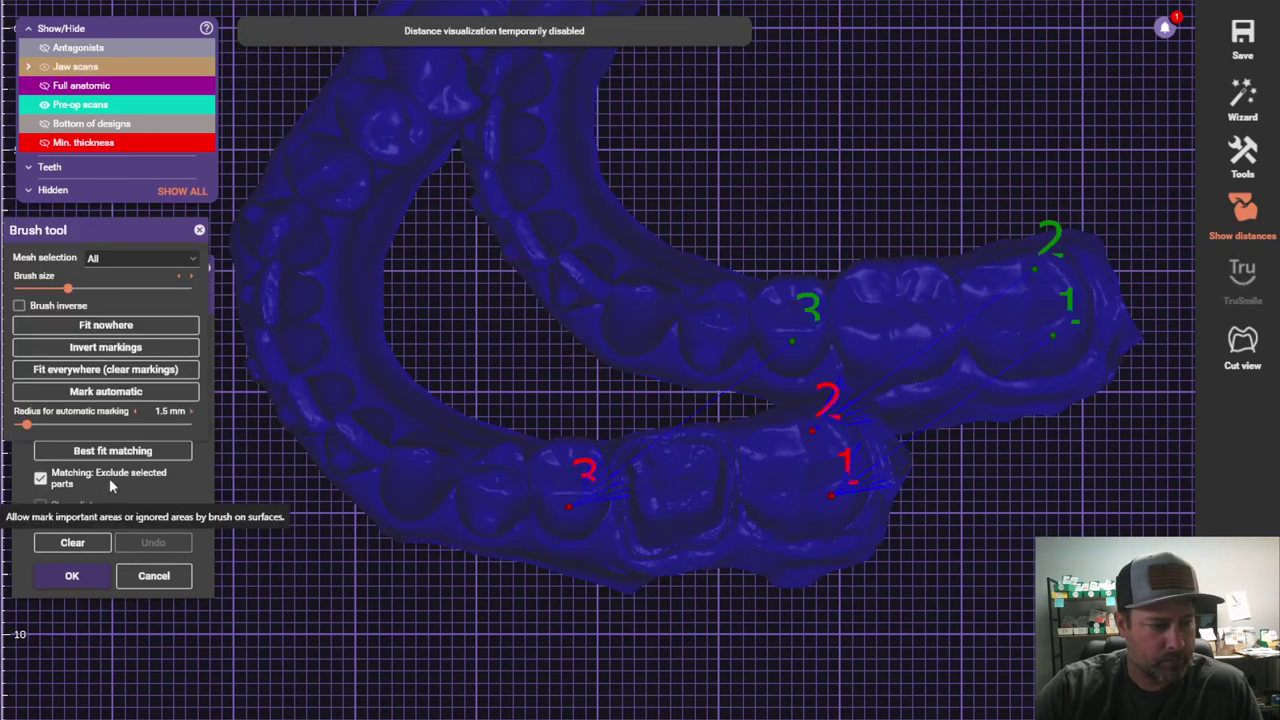
click(119, 358)
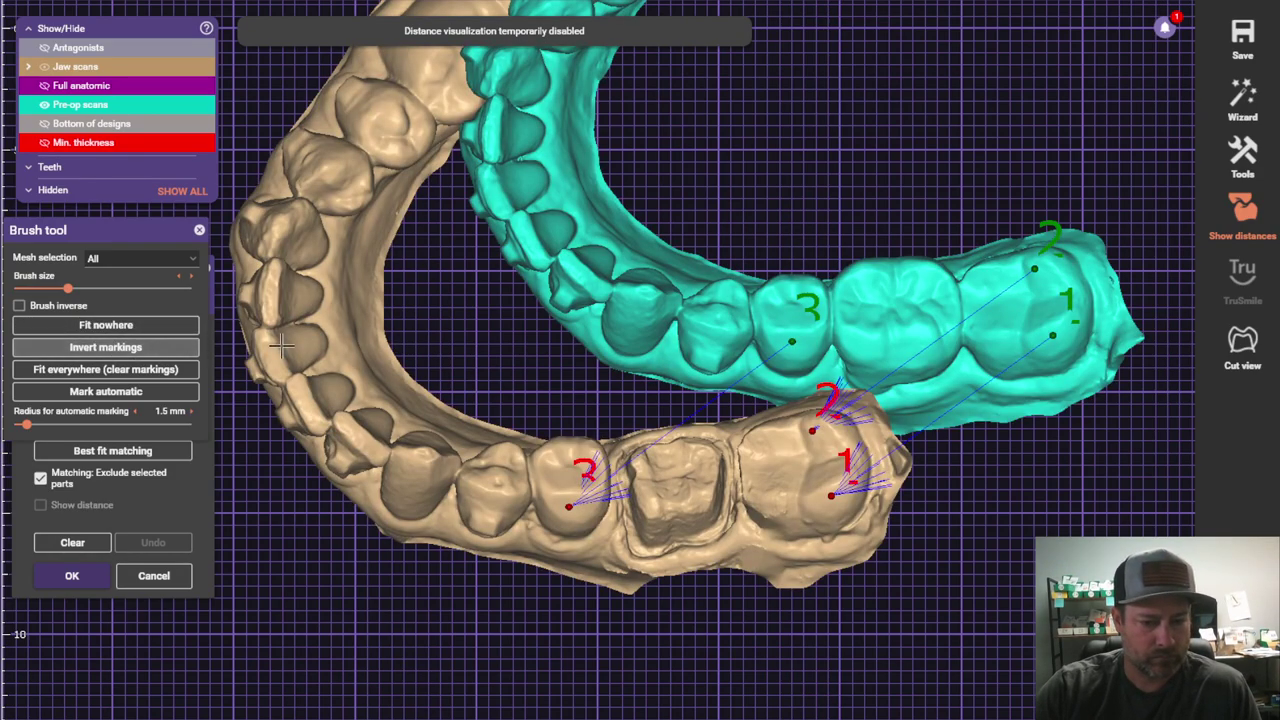
click(105, 325)
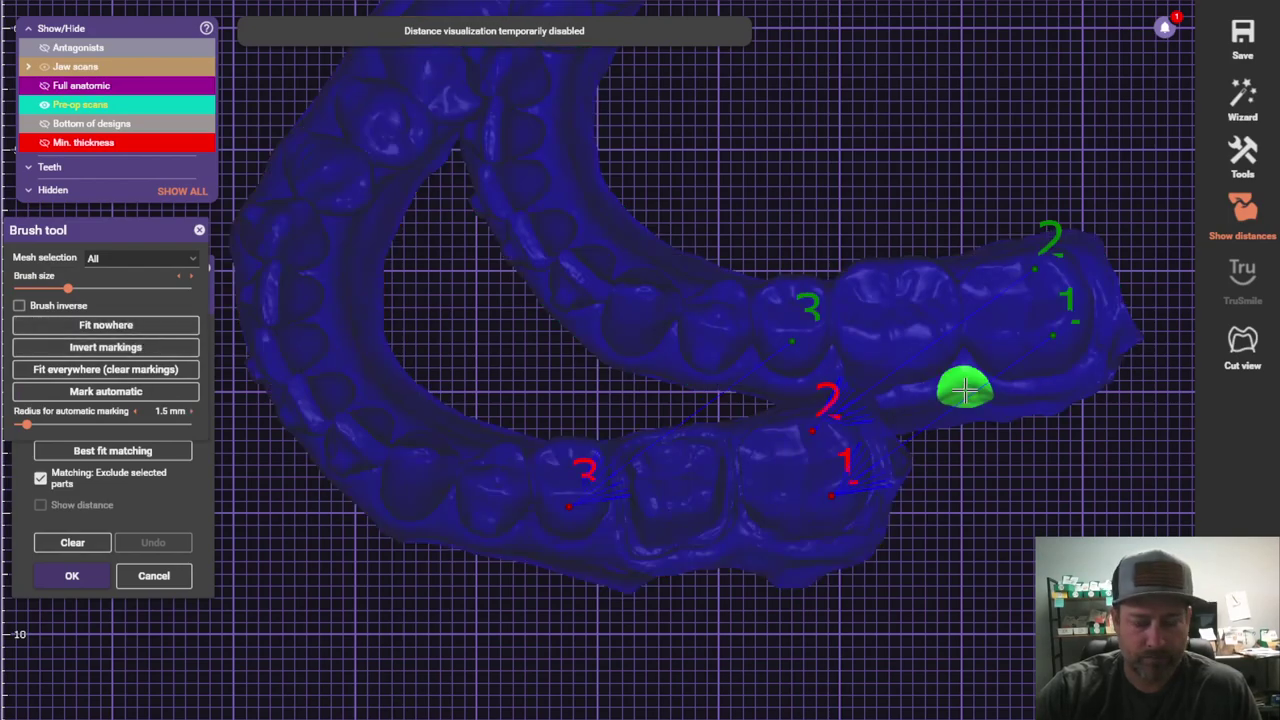
scroll(817, 317, up, 2)
ctrl+scroll(817, 317, up, 1)
Step: Brush-mark the three point teeth on the pre-op scan, including the right molar
mouse_move(820, 300)
mouse_down()
mouse_move(812, 358)
mouse_move(807, 297)
mouse_move(829, 287)
mouse_move(828, 328)
mouse_up()
right_drag(828, 328, 920, 331)
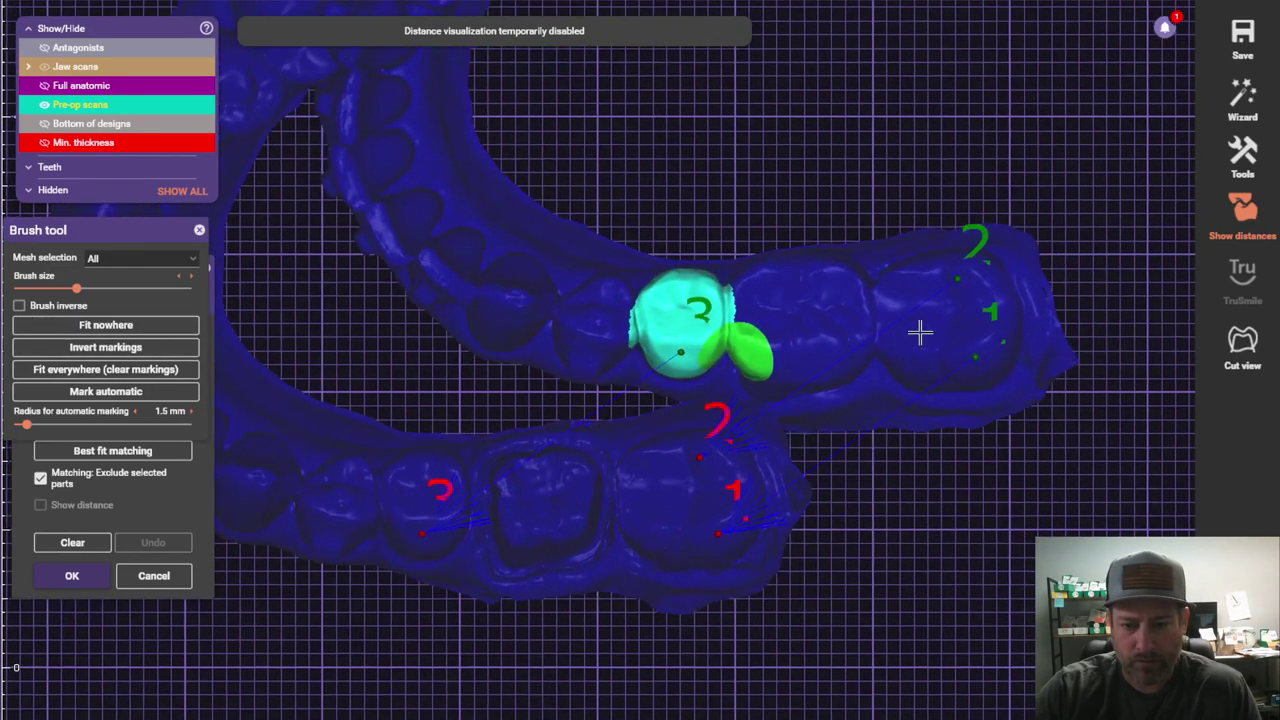
scroll(786, 286, up, 2)
mouse_move(786, 286)
mouse_down()
mouse_move(872, 274)
mouse_move(894, 312)
mouse_move(889, 363)
mouse_up()
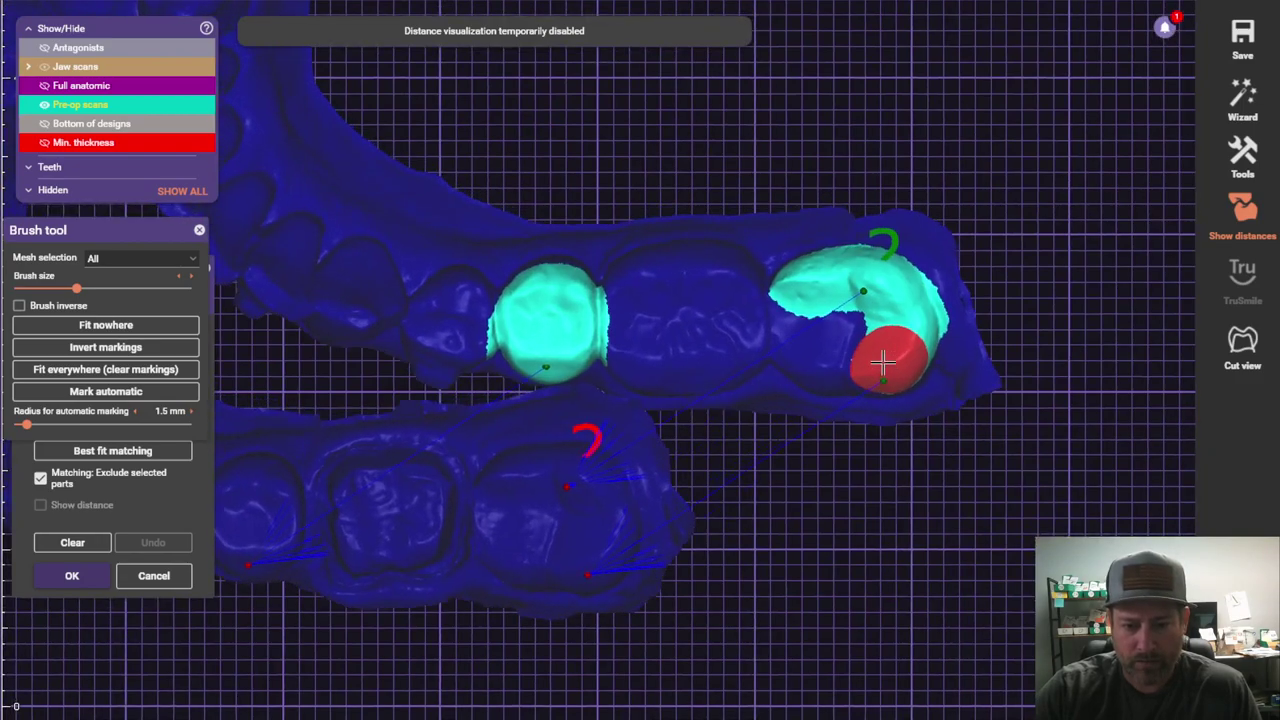
right_drag(889, 363, 883, 334)
mouse_move(917, 385)
mouse_down()
mouse_move(872, 373)
mouse_move(857, 320)
mouse_move(920, 306)
mouse_up()
right_drag(920, 306, 921, 320)
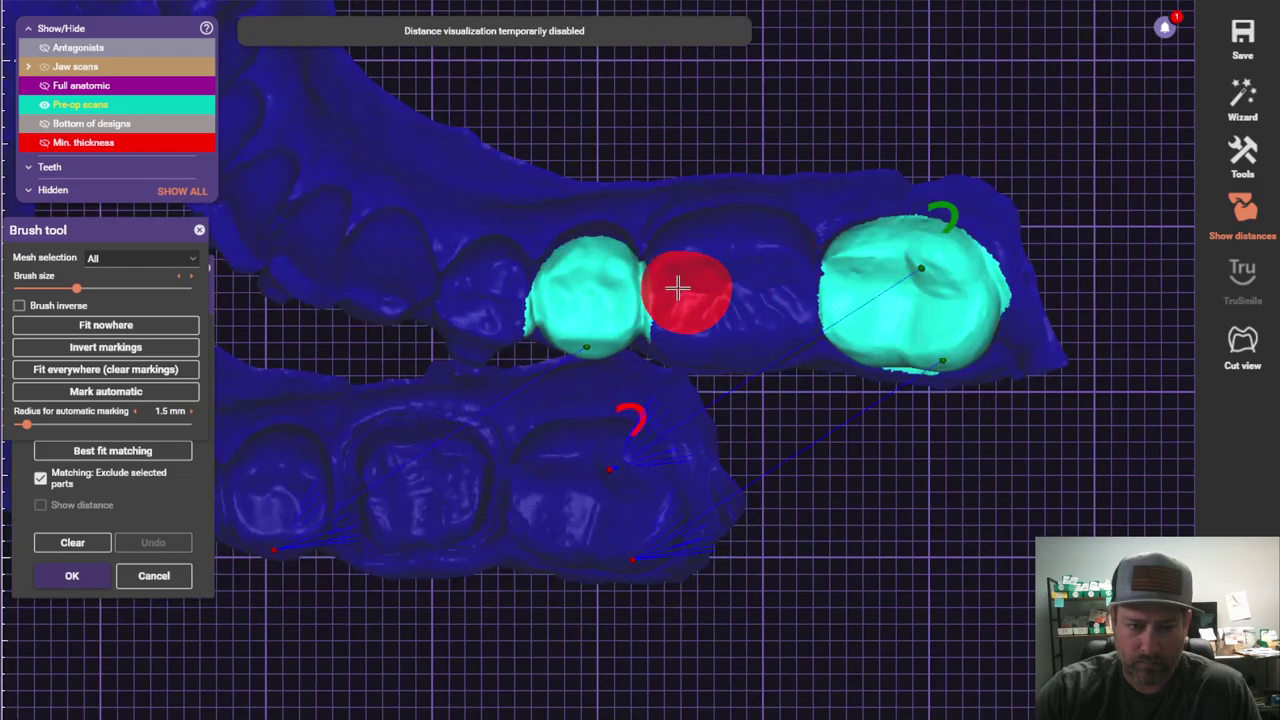
right_drag(594, 285, 629, 300)
Step: Brush-mark the corresponding tooth on the lower jaw scan and check the markings
drag(629, 300, 643, 320)
mouse_move(643, 320)
right_down()
mouse_move(665, 340)
mouse_move(686, 442)
right_up()
mouse_move(686, 442)
mouse_down()
mouse_move(666, 410)
mouse_move(697, 393)
mouse_move(748, 389)
mouse_move(781, 407)
mouse_move(791, 473)
mouse_move(762, 505)
mouse_move(707, 514)
mouse_move(676, 481)
mouse_move(749, 449)
mouse_up()
right_drag(749, 449, 508, 452)
mouse_move(508, 452)
mouse_down()
mouse_move(500, 419)
mouse_move(527, 463)
mouse_move(501, 520)
mouse_move(487, 456)
mouse_up()
mouse_move(487, 456)
right_down()
mouse_move(514, 429)
mouse_move(514, 480)
right_up()
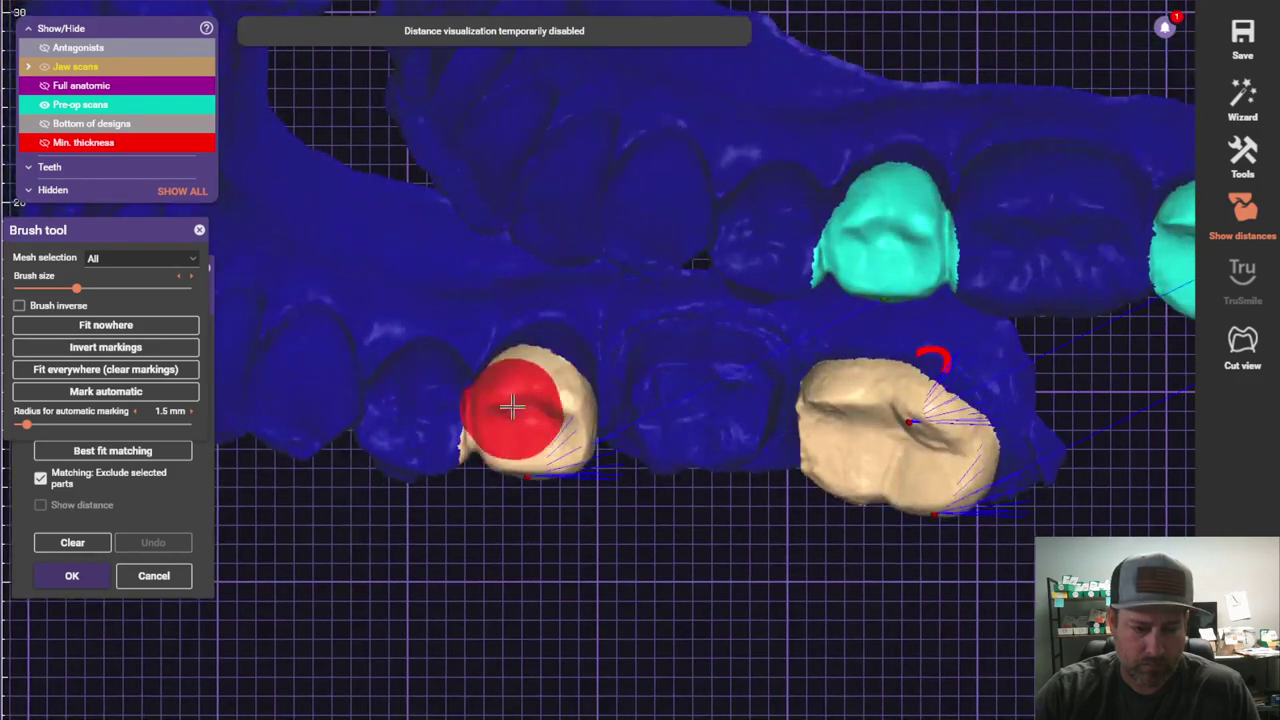
mouse_move(551, 366)
right_down()
mouse_move(558, 461)
mouse_move(551, 391)
mouse_move(569, 403)
mouse_move(531, 432)
mouse_move(480, 425)
right_up()
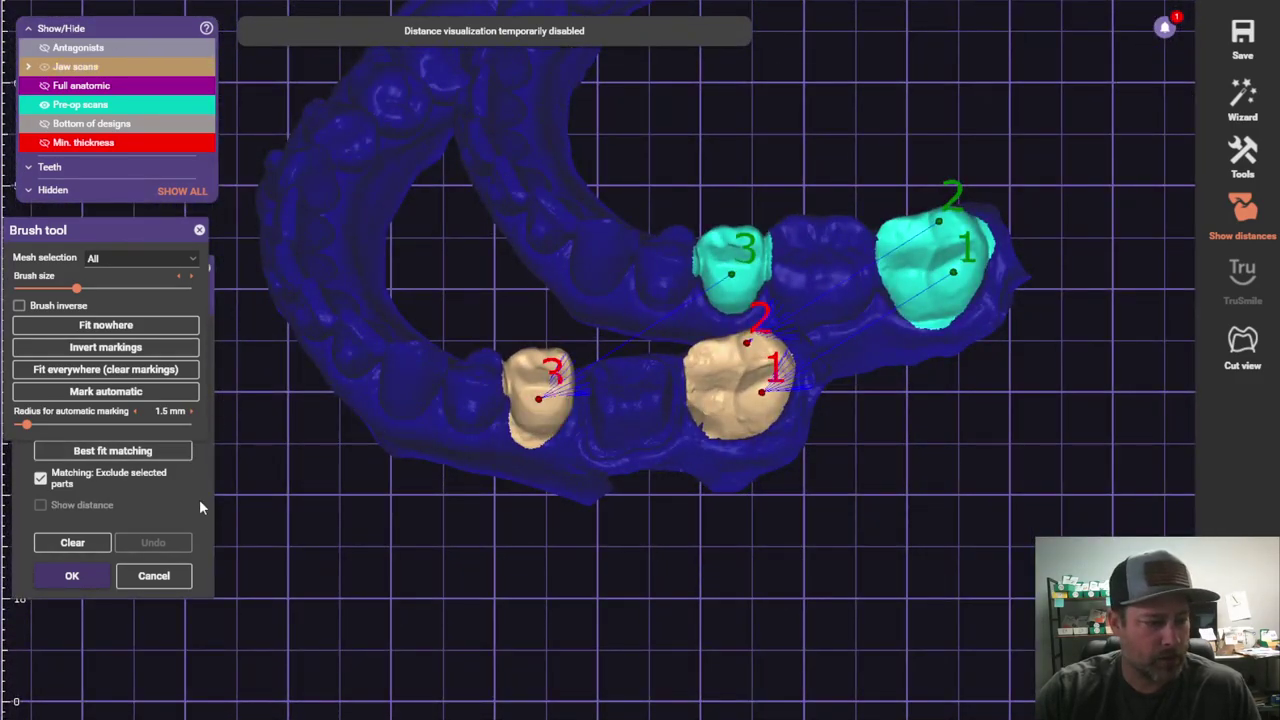
Step: Run Best fit matching, Perform alignment, then Best fit matching again
click(126, 452)
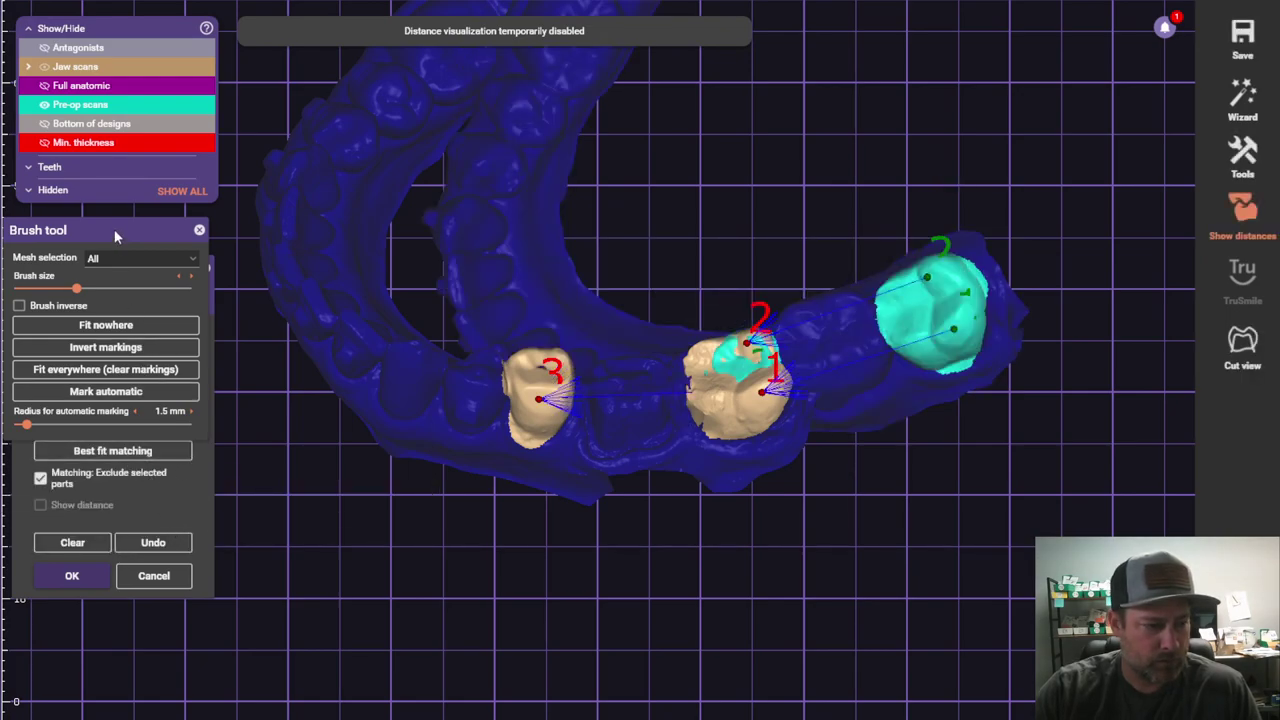
mouse_move(114, 229)
mouse_down()
mouse_move(264, 479)
mouse_move(313, 489)
mouse_up()
click(114, 431)
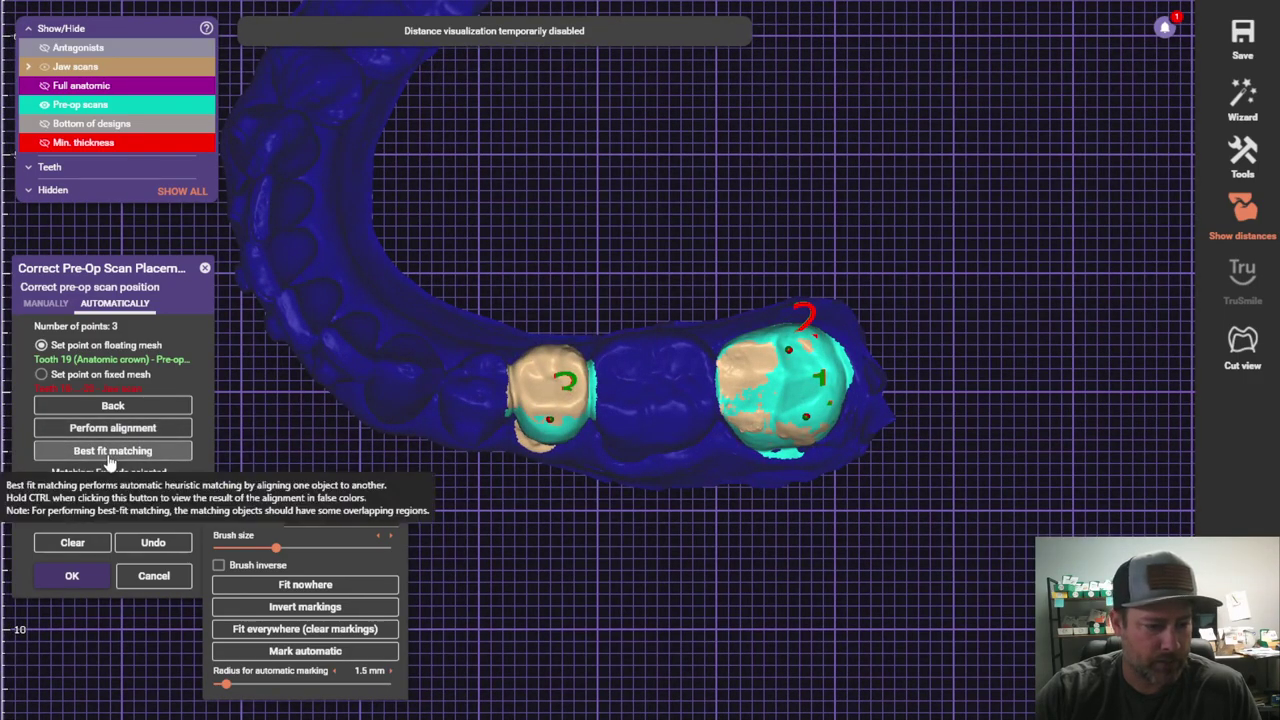
click(110, 451)
Step: Turn off part exclusion, check the distance map, then hide it and accept the placement
scroll(493, 493, up, 3)
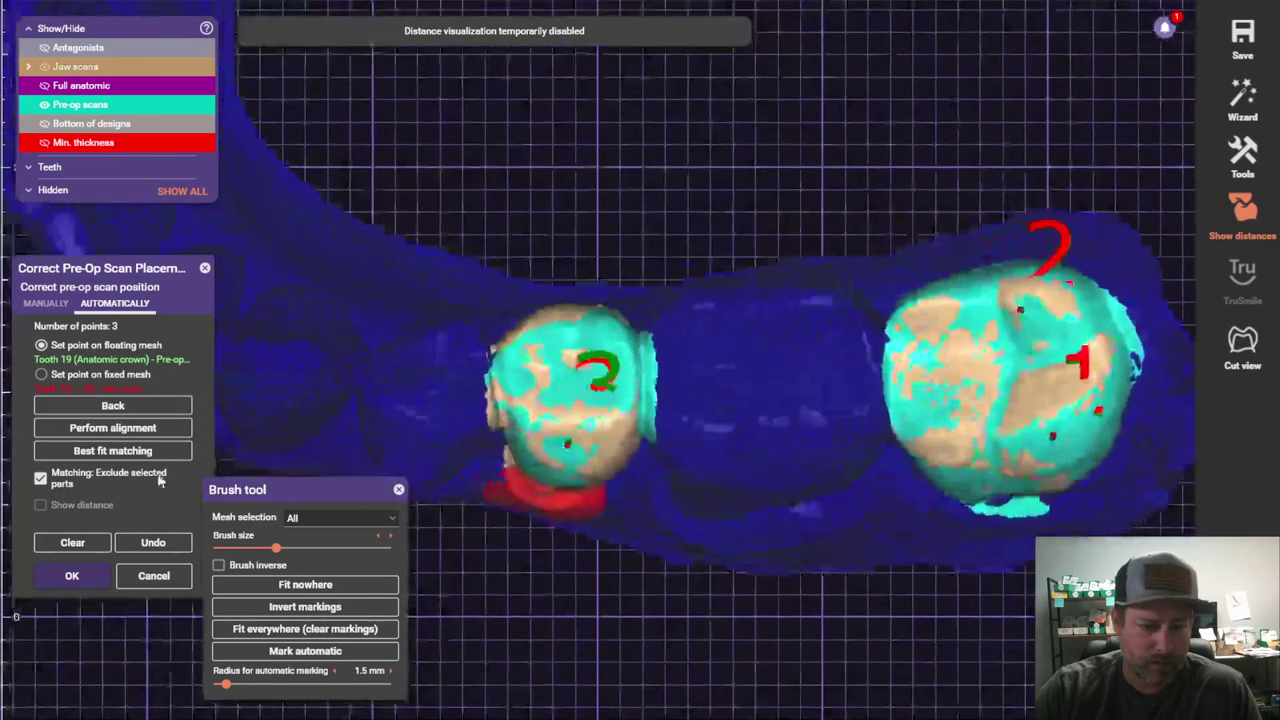
click(160, 481)
click(160, 505)
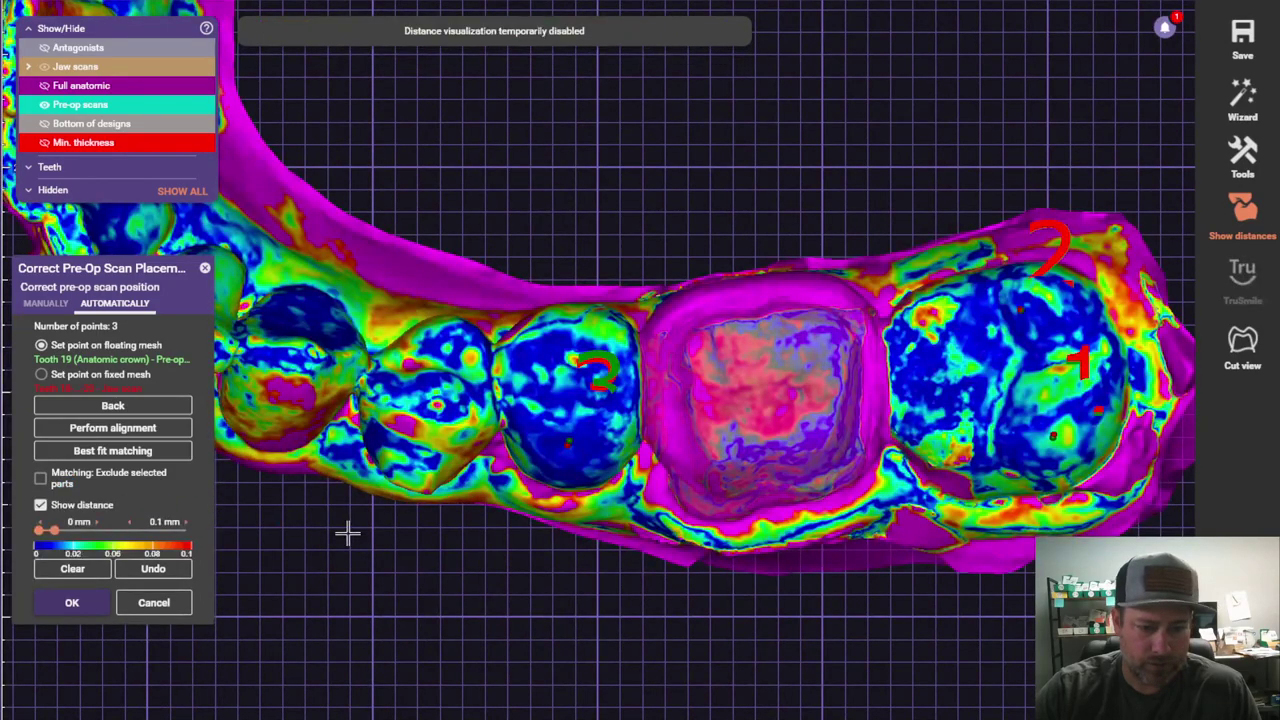
right_drag(347, 533, 522, 422)
right_drag(541, 358, 558, 370)
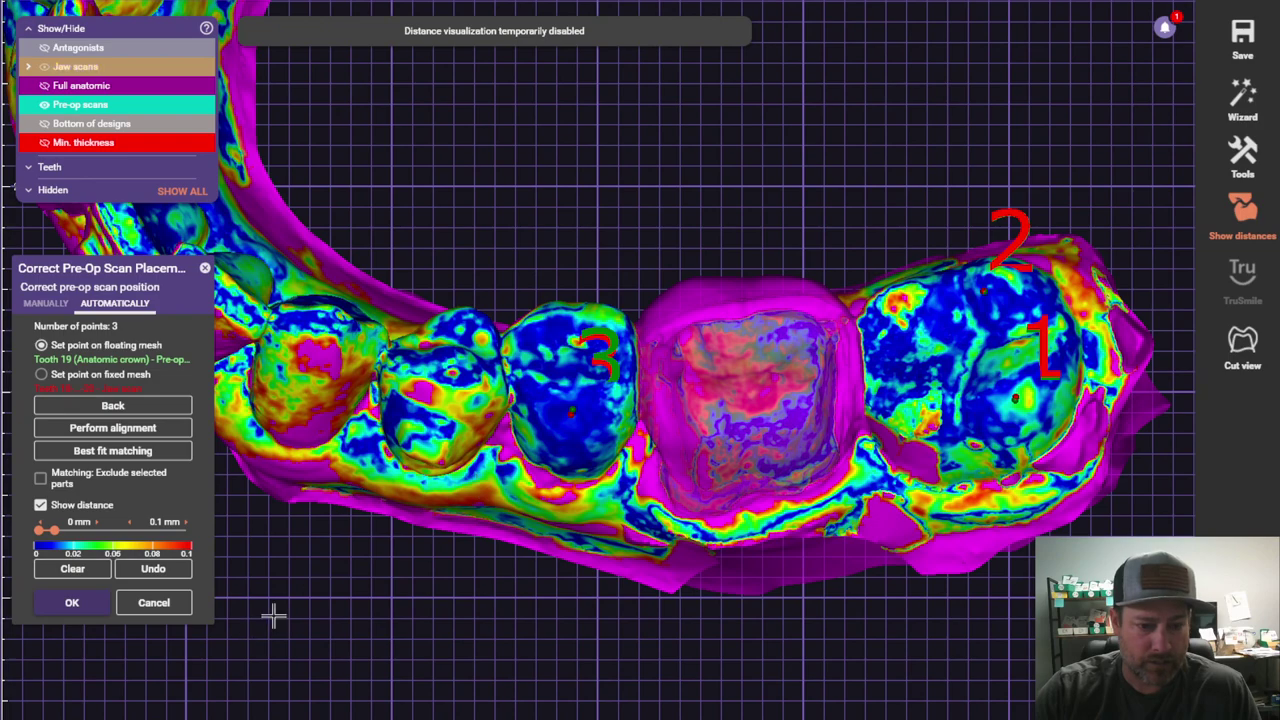
click(71, 505)
click(72, 602)
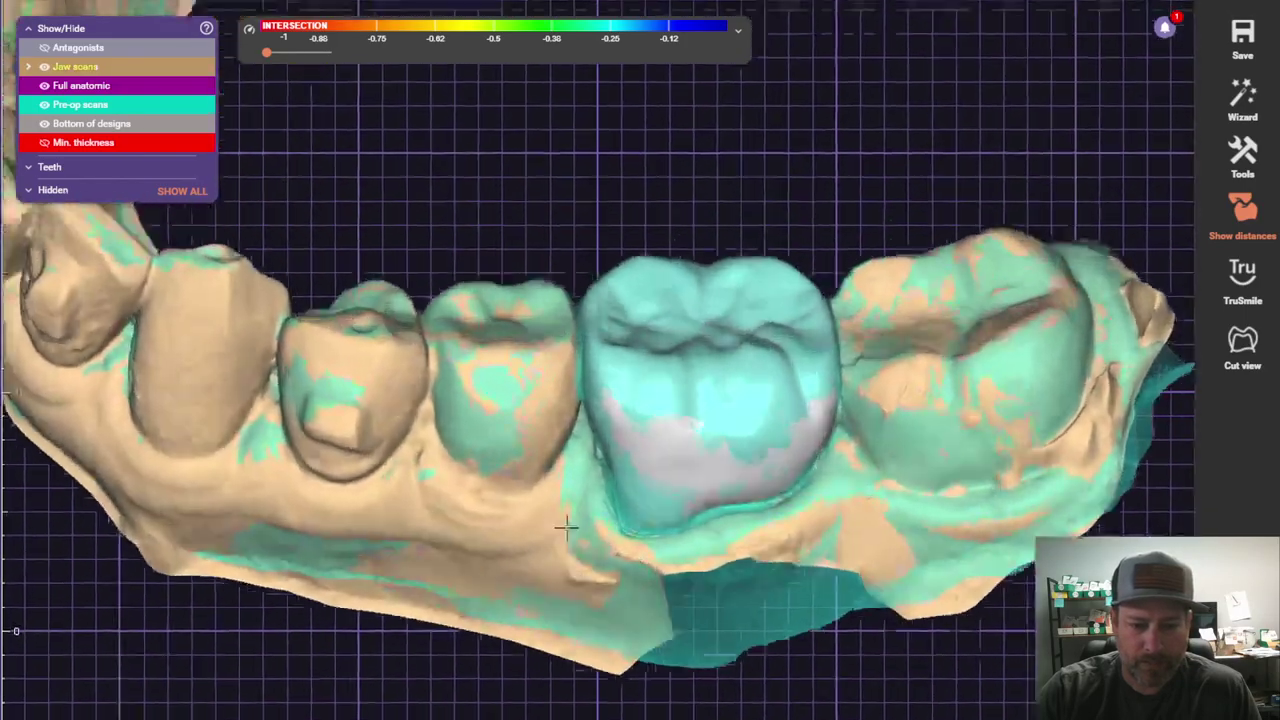
right_drag(566, 527, 586, 391)
Step: Adapt the tooth 19 crown to the pre-op scan using only the click-marked, inverted crown area
right_click(755, 350)
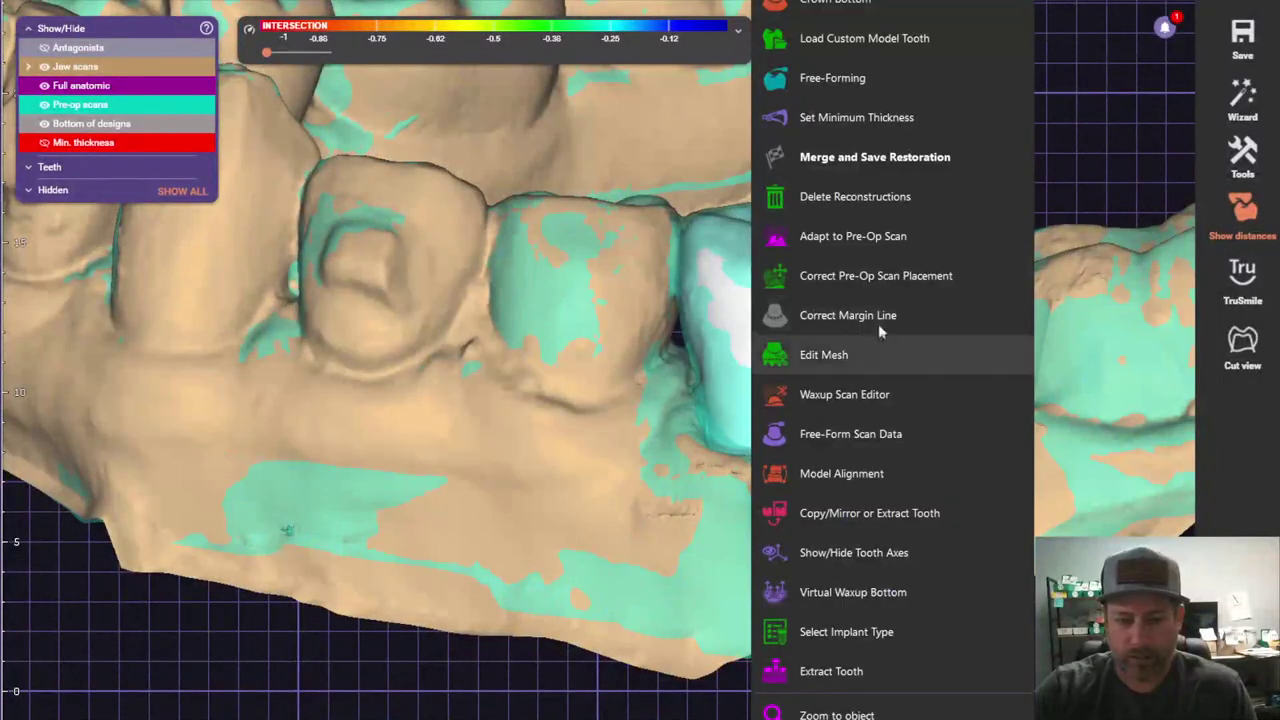
click(856, 268)
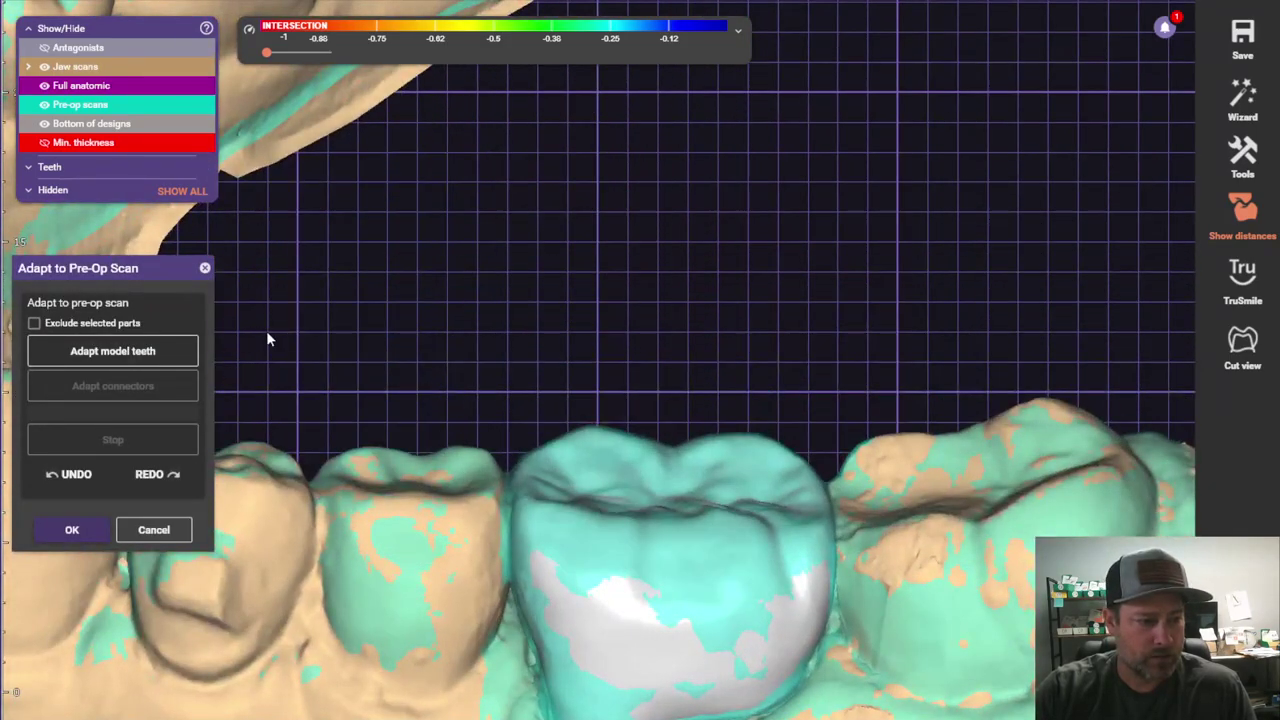
click(34, 323)
click(277, 543)
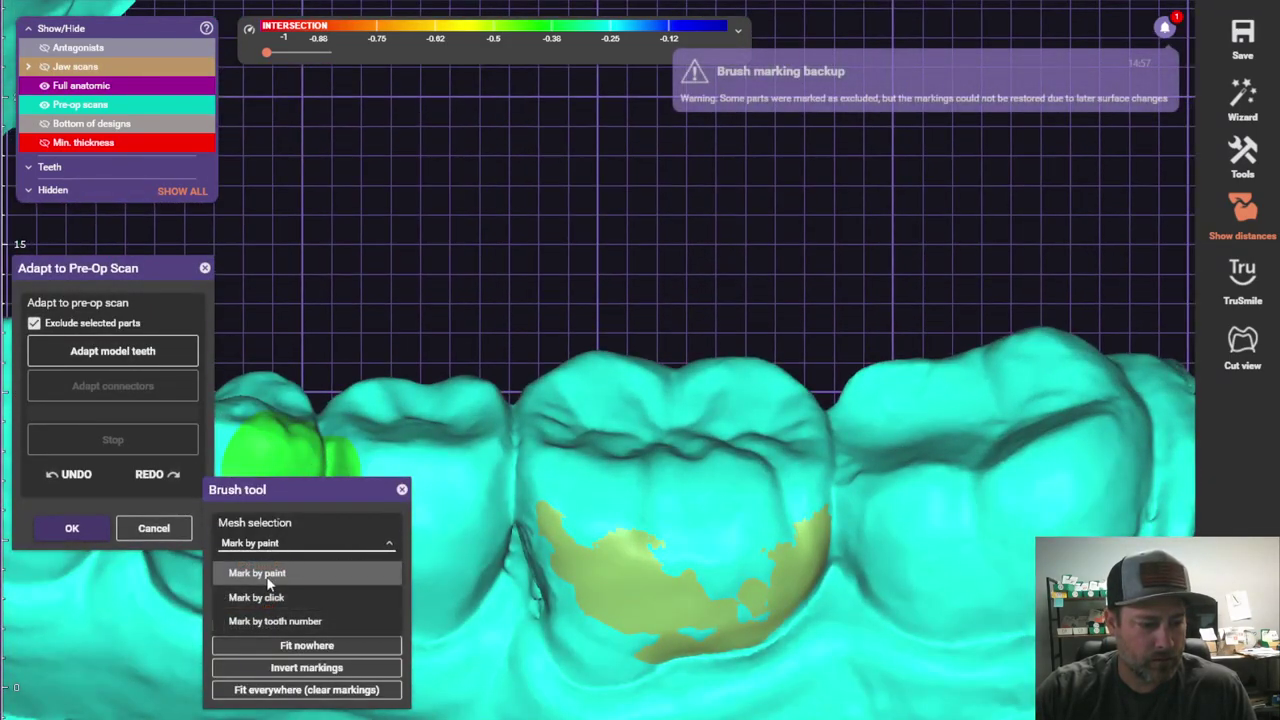
click(256, 597)
click(644, 365)
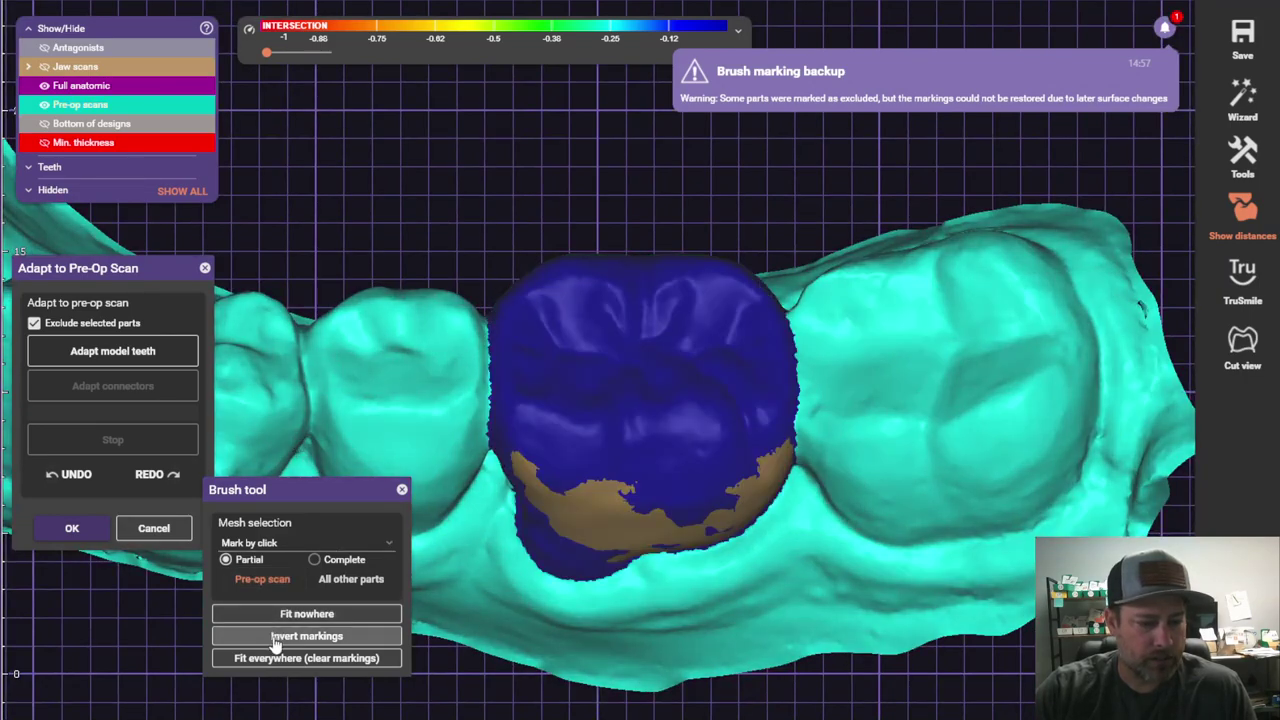
click(276, 640)
click(88, 356)
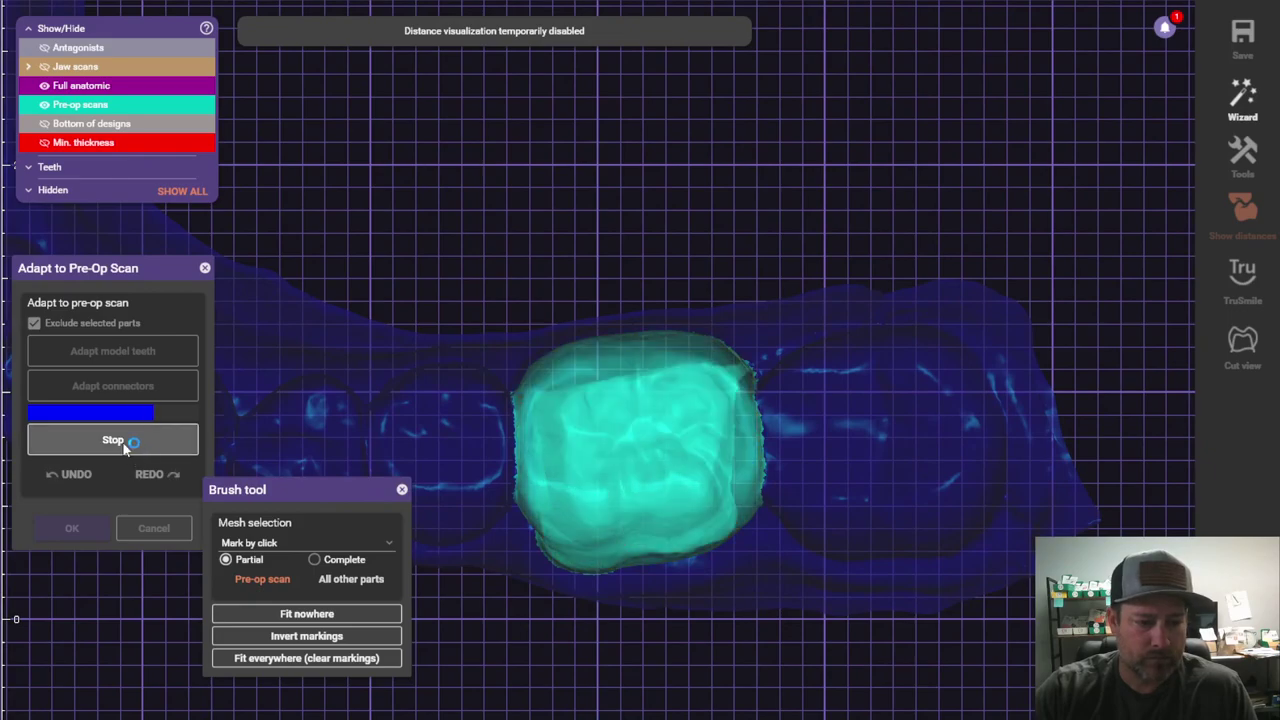
click(85, 538)
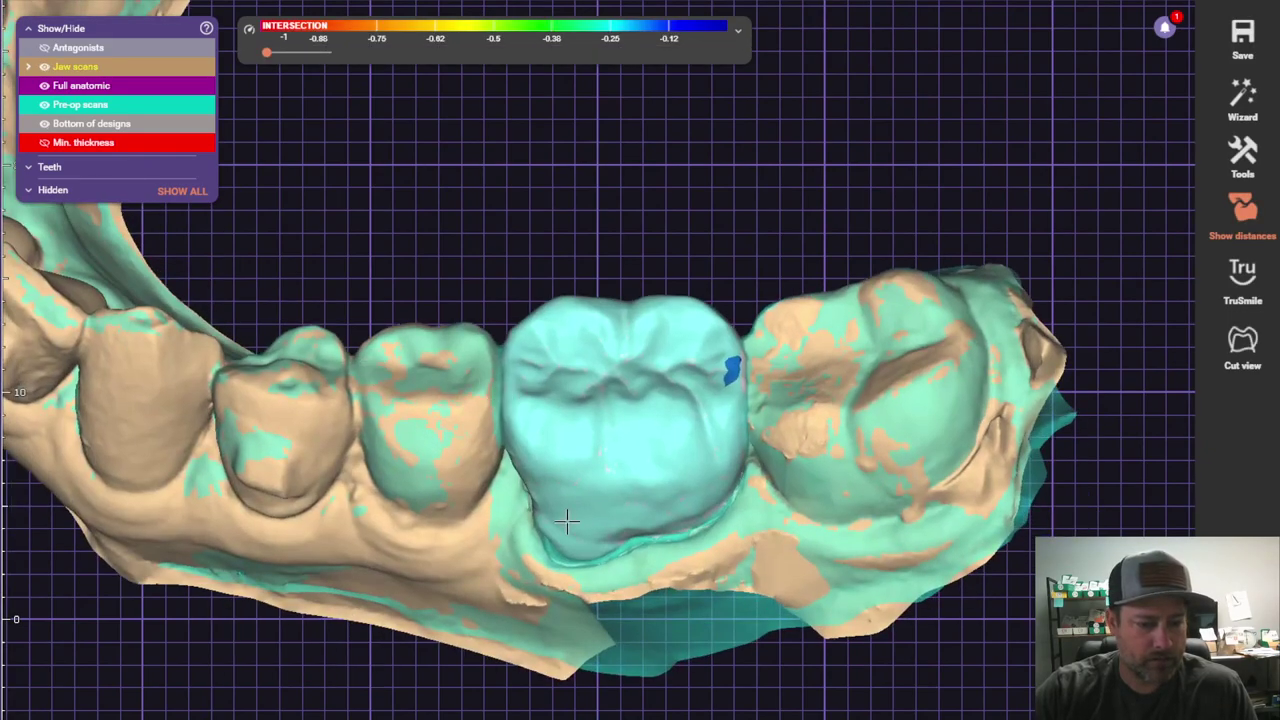
Step: Open Free-Forming on the crown with the pre-op scans hidden, viewed from the cheek side
right_click(566, 520)
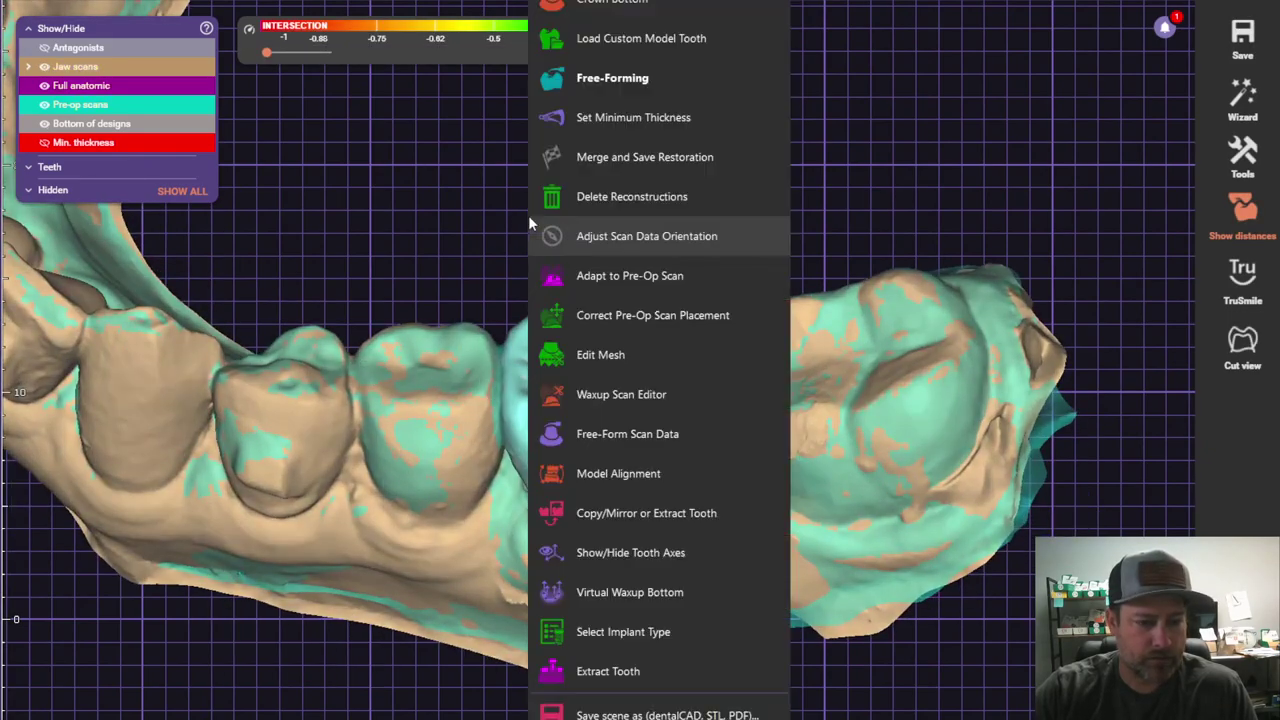
click(605, 124)
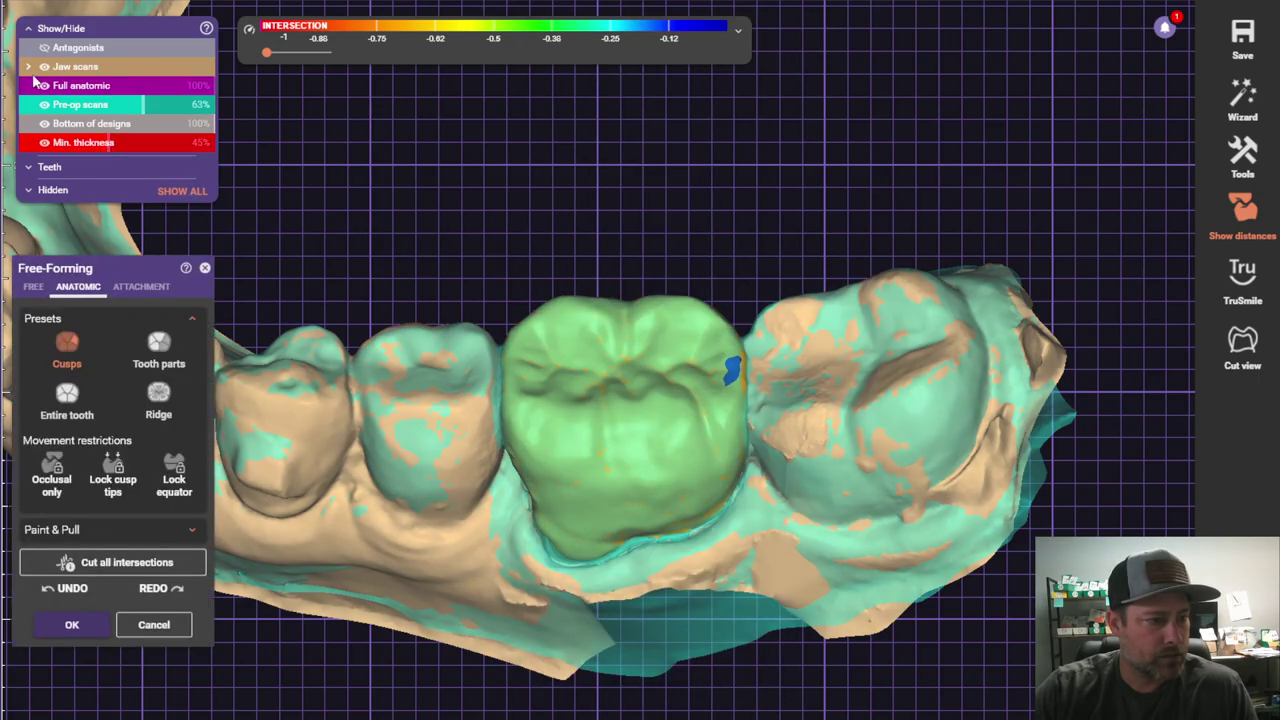
click(44, 105)
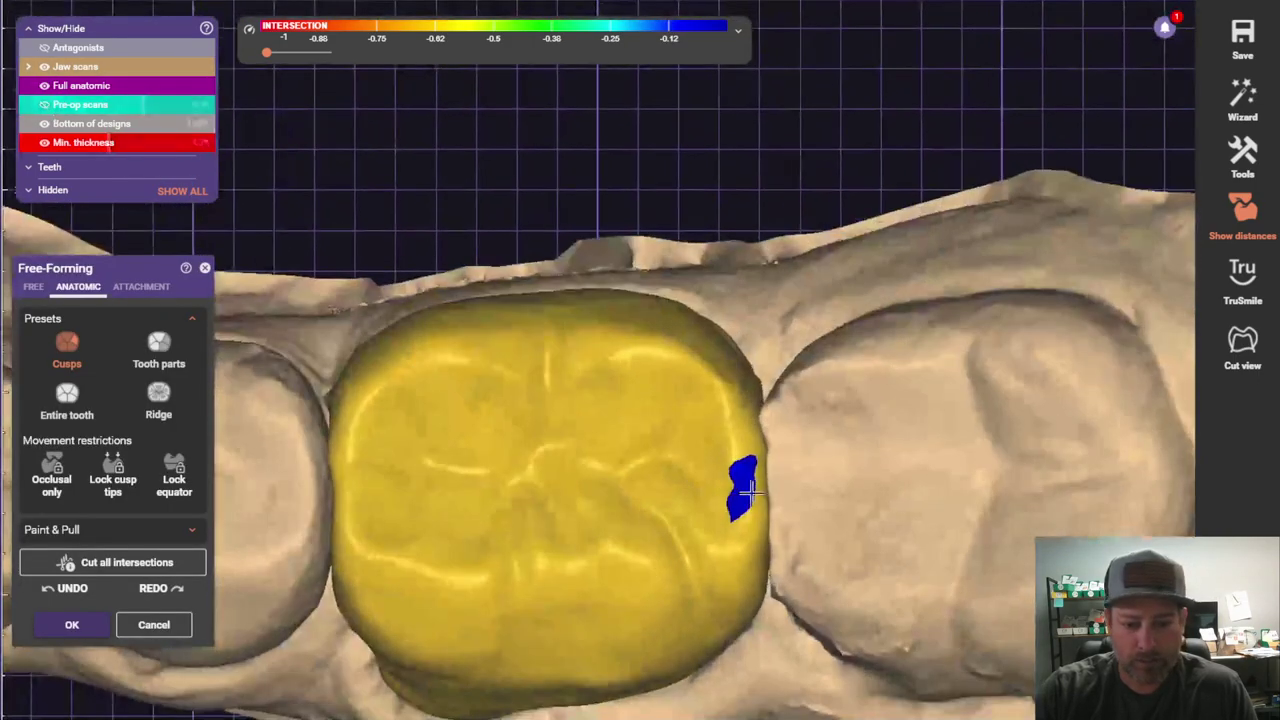
drag(715, 480, 735, 490)
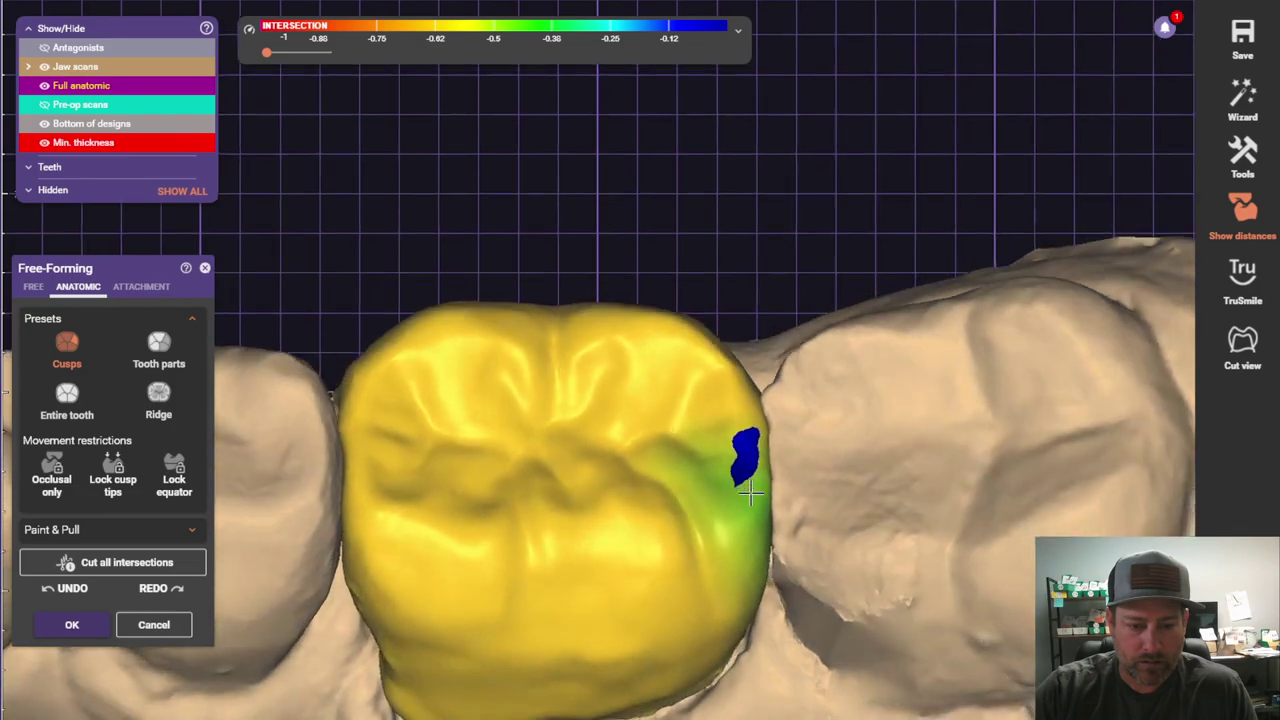
right_drag(750, 492, 589, 370)
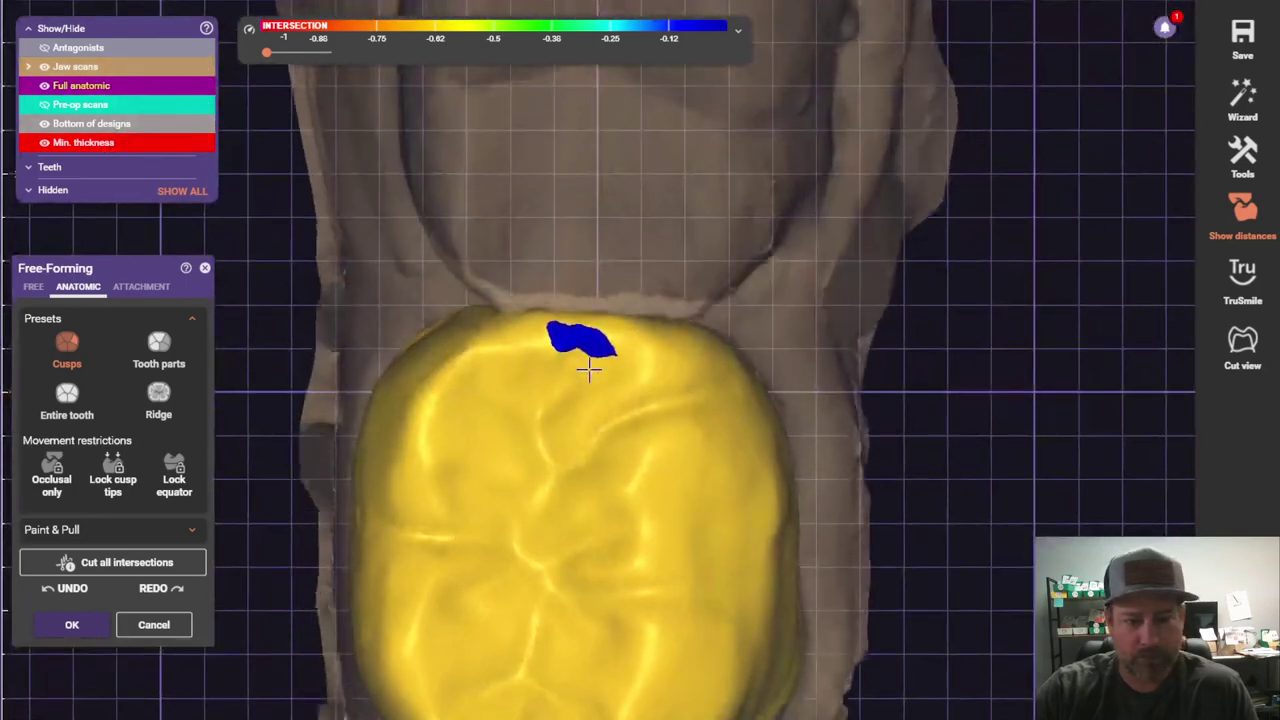
Step: Select the freehand shaping brushes and inspect the crown's contact area, toggling the jaw scans
click(33, 286)
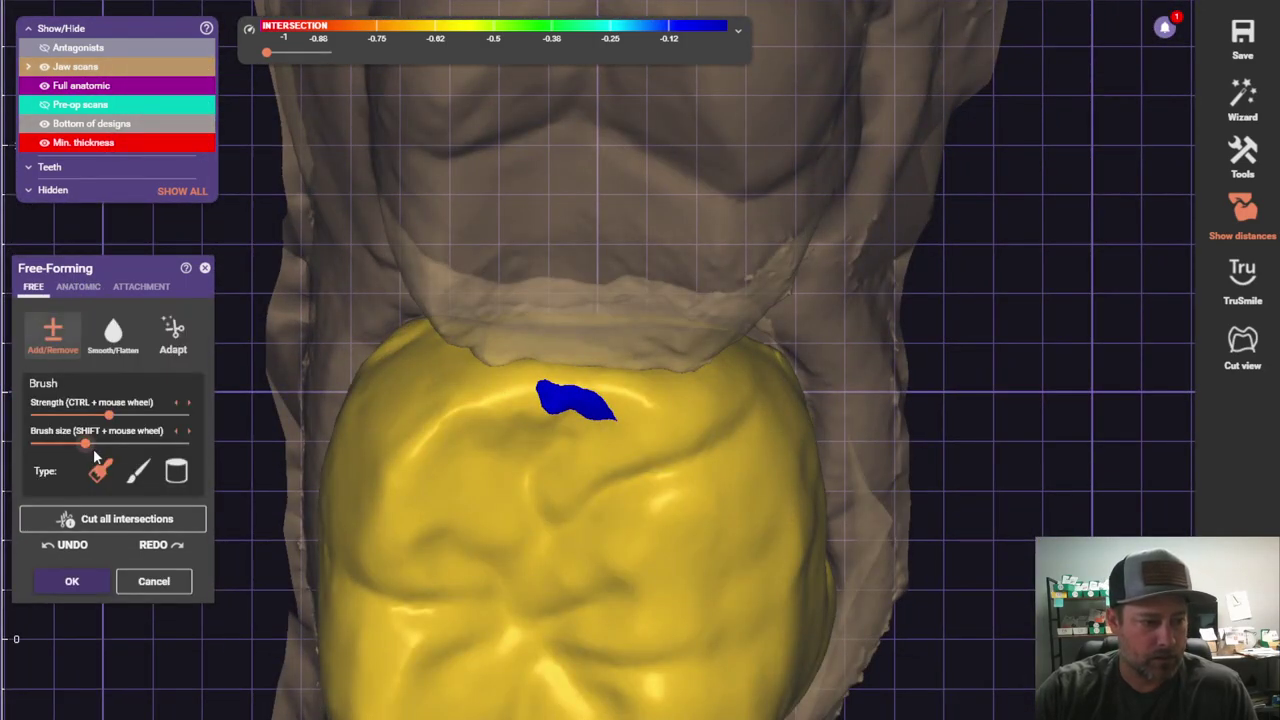
right_drag(480, 450, 653, 493)
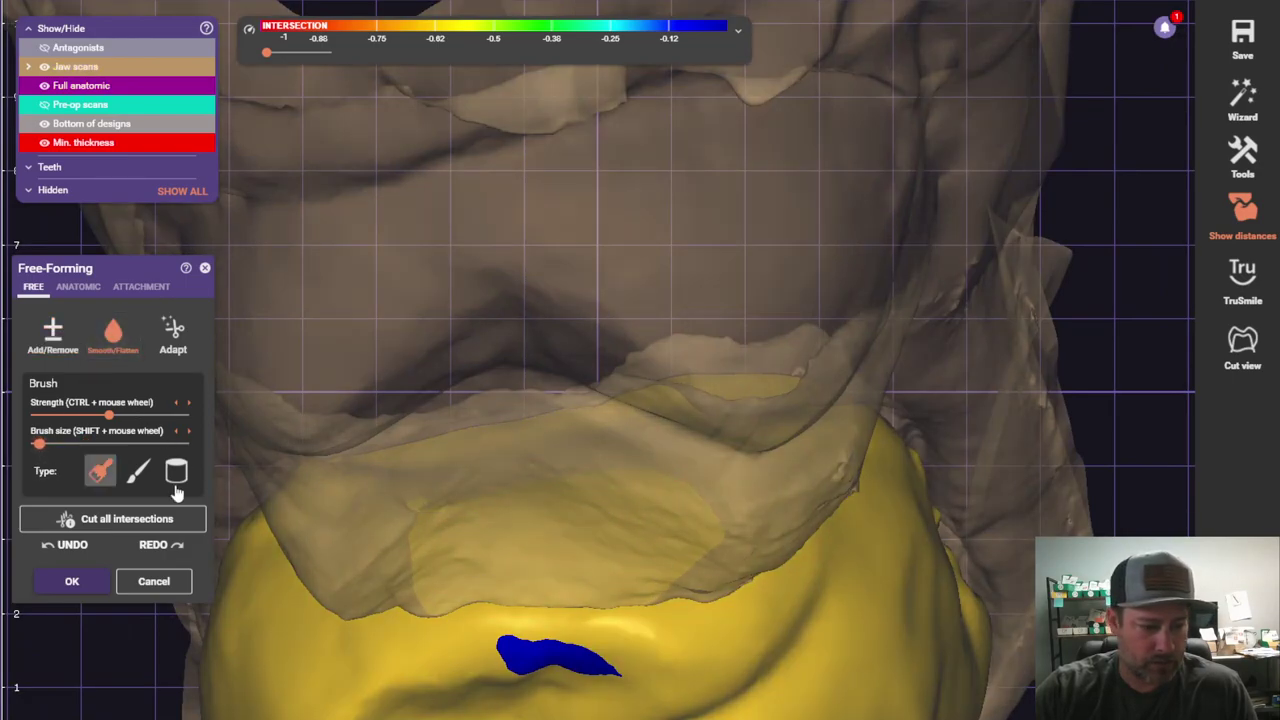
shift+scroll(557, 480, down, 3)
mouse_move(557, 480)
right_down()
mouse_move(388, 470)
mouse_move(472, 438)
right_up()
mouse_move(381, 521)
right_down()
mouse_move(400, 450)
mouse_move(371, 349)
right_up()
mouse_move(451, 429)
right_down()
mouse_move(481, 480)
mouse_move(571, 350)
mouse_move(543, 371)
mouse_move(400, 300)
mouse_move(44, 77)
mouse_move(269, 326)
mouse_move(160, 366)
mouse_move(491, 403)
mouse_move(870, 300)
right_up()
click(44, 70)
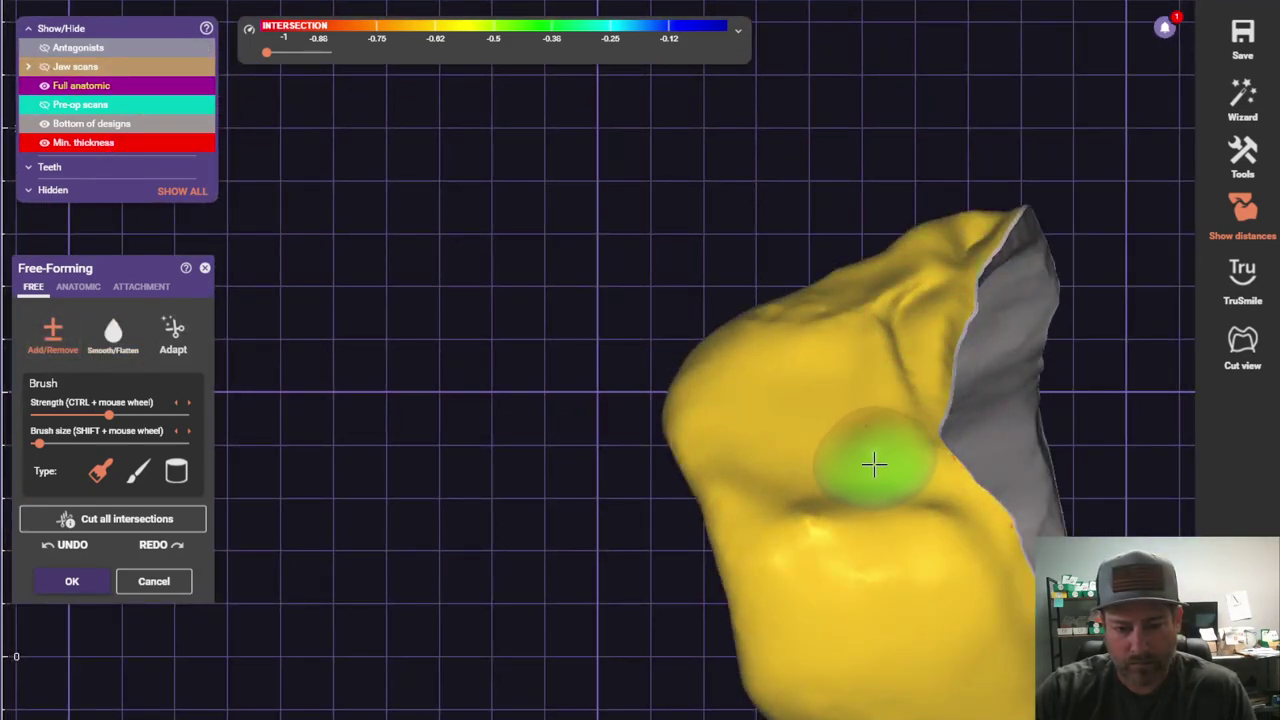
click(44, 66)
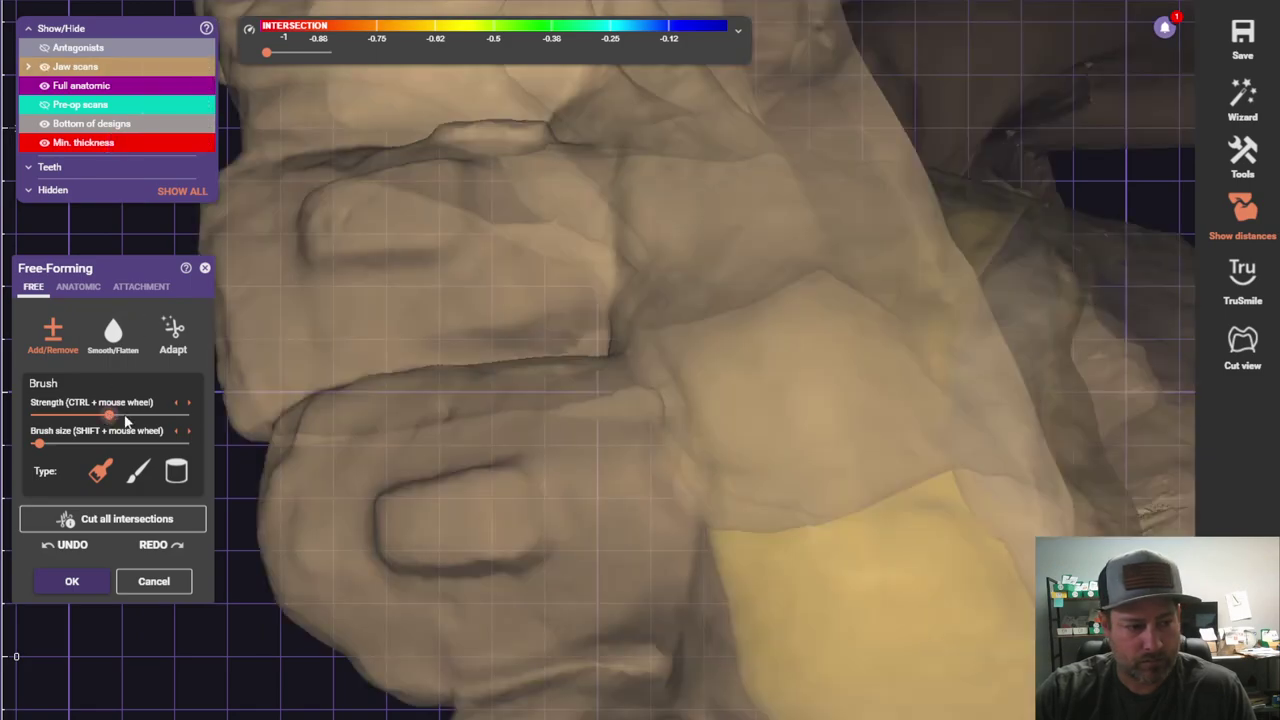
Step: Resize the brush and smooth the crown surface where it meets the jaw scan
right_drag(64, 445, 835, 372)
right_drag(745, 291, 829, 268)
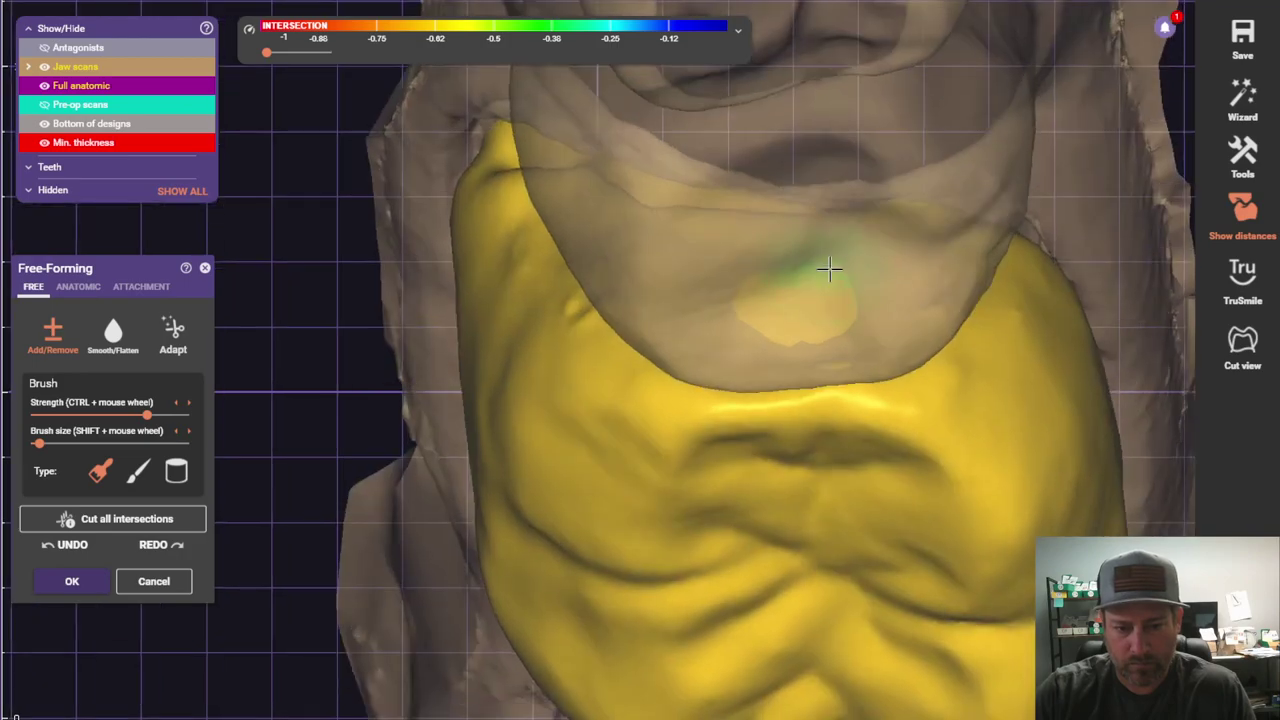
right_drag(723, 320, 588, 291)
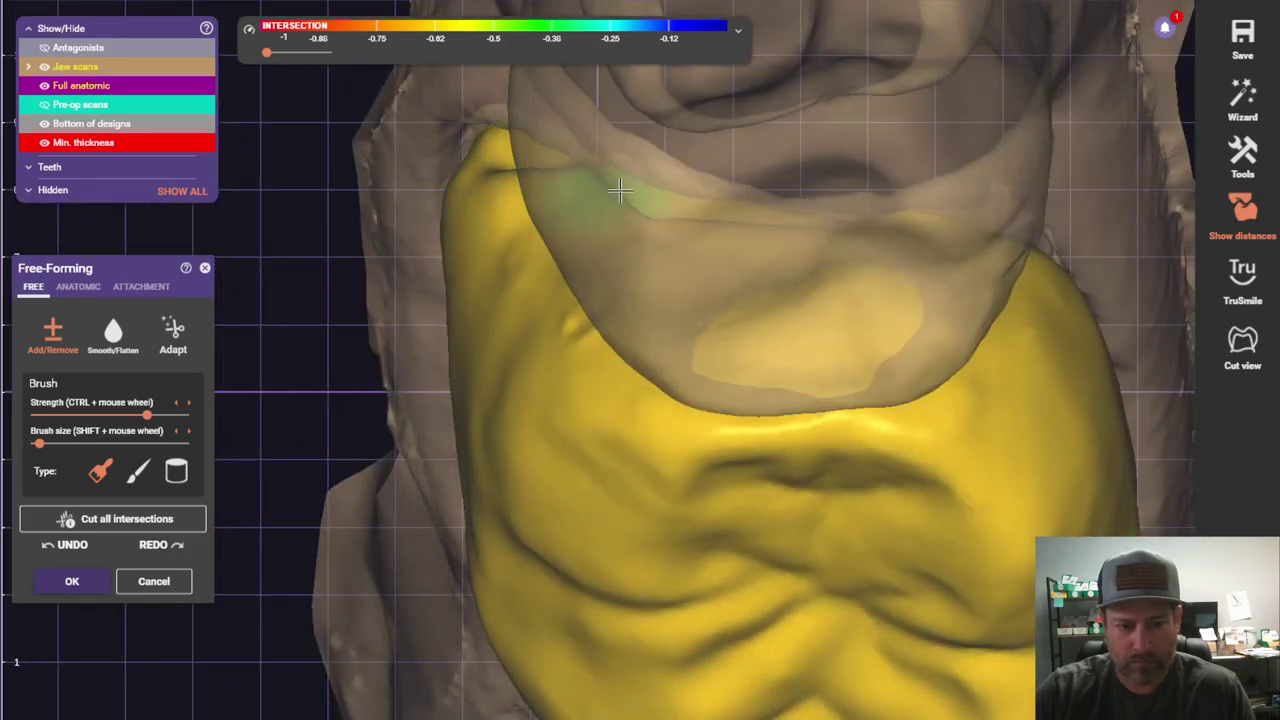
click(113, 335)
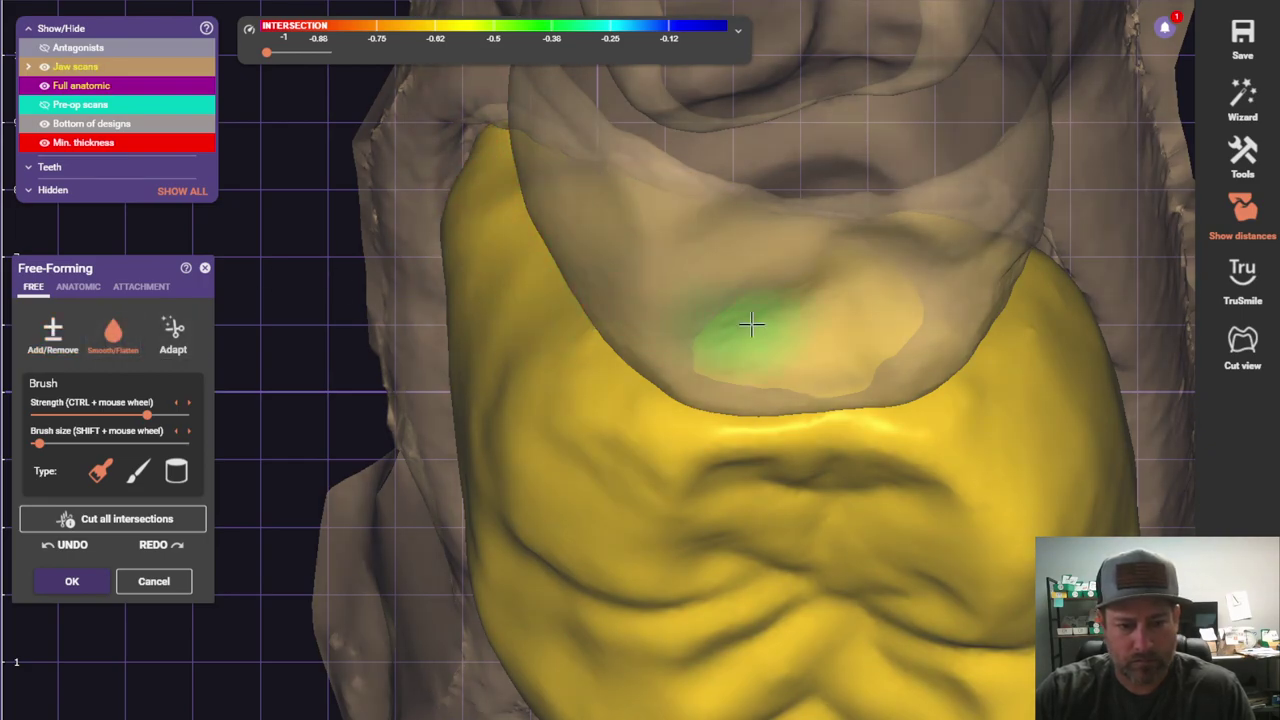
right_drag(1005, 292, 633, 307)
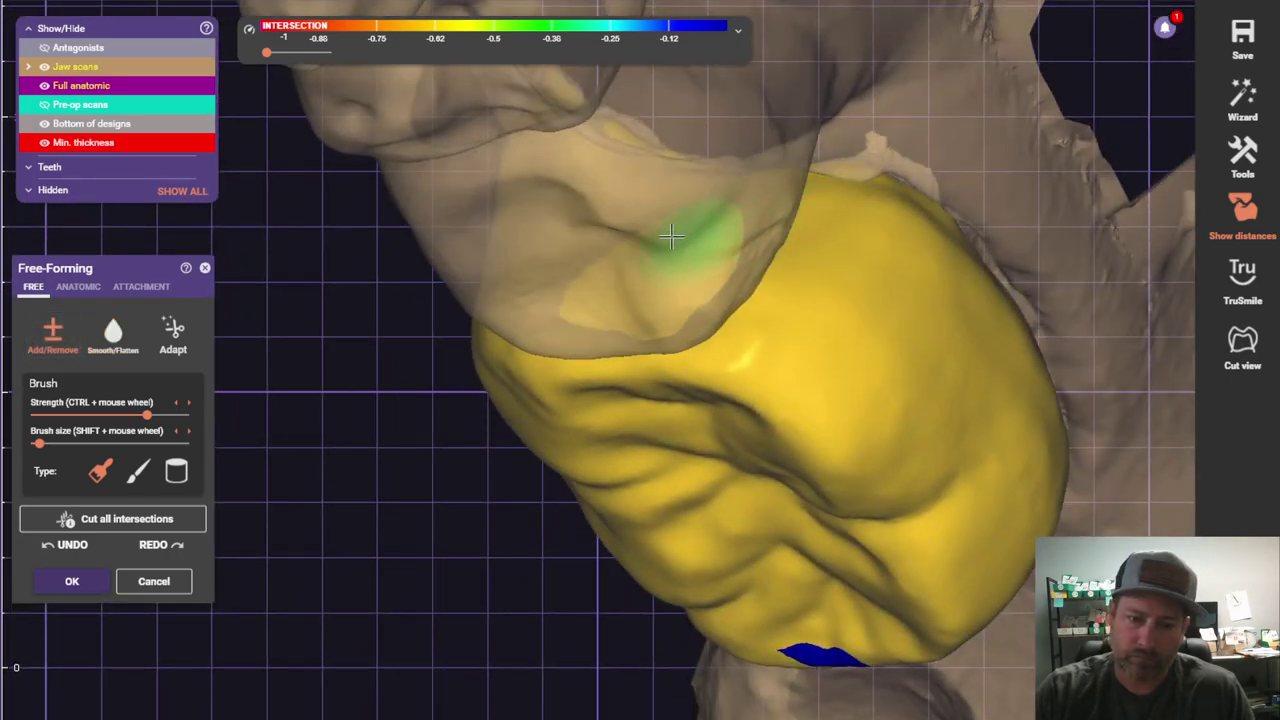
right_drag(671, 229, 545, 265)
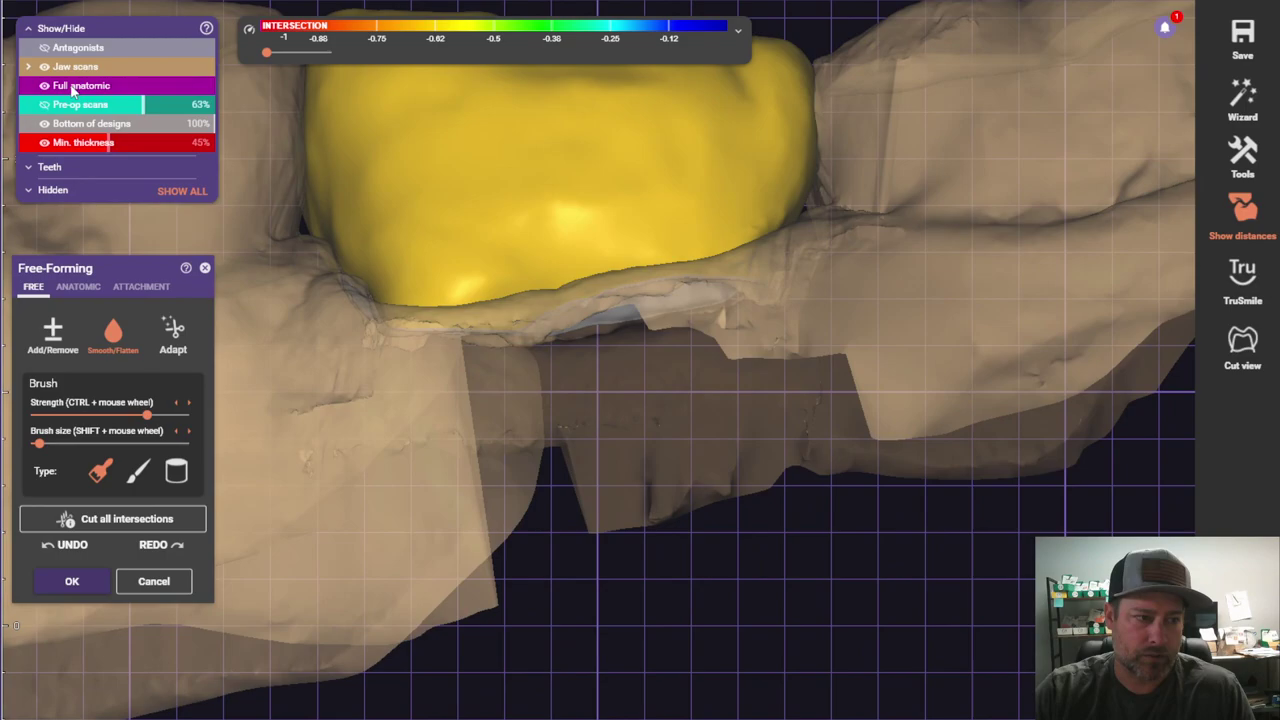
Step: With jaw scans hidden and pre-op scan shown, use Add/Remove to clear orange patches on the crown's side
click(44, 66)
right_drag(355, 272, 423, 343)
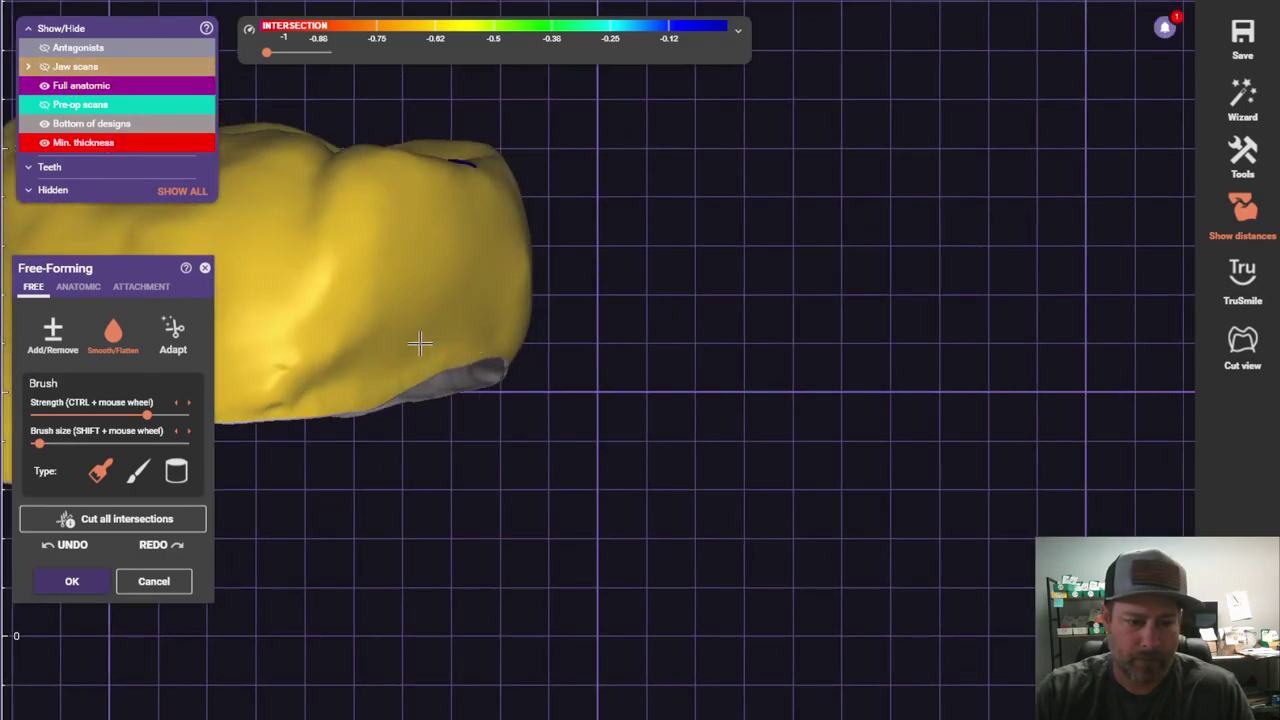
click(60, 338)
scroll(260, 397, up, 2)
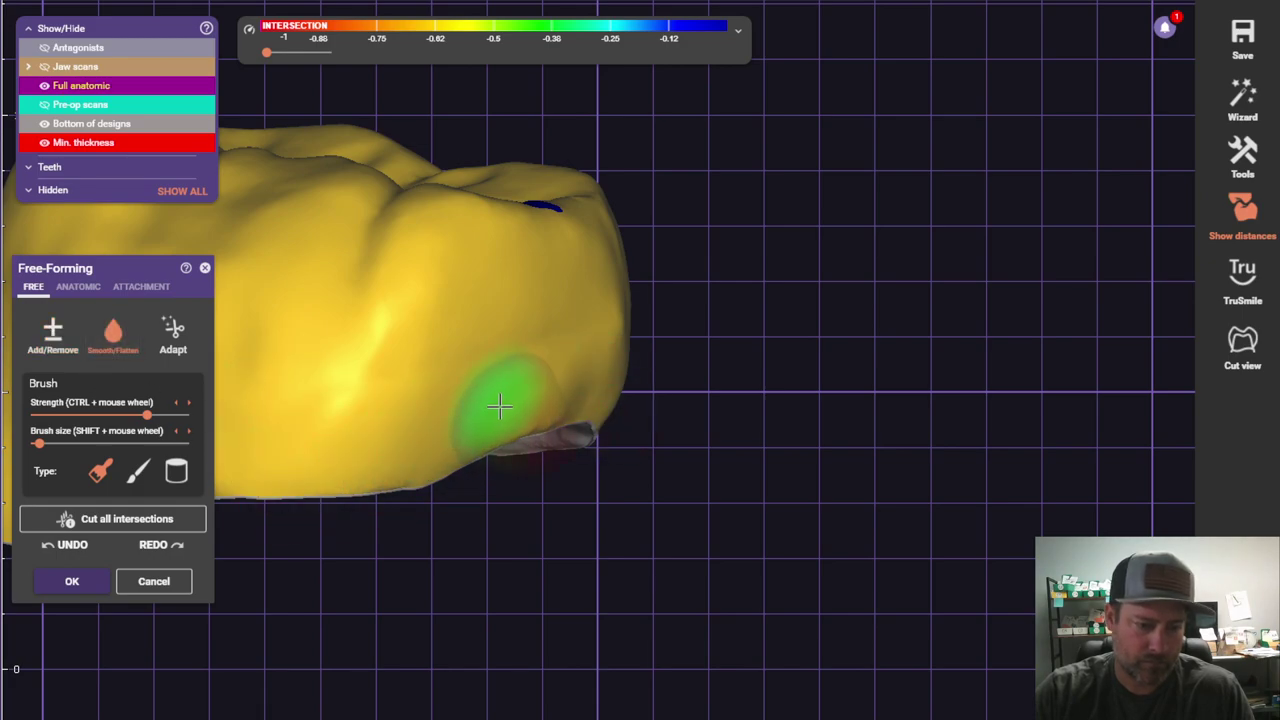
scroll(591, 370, down, 3)
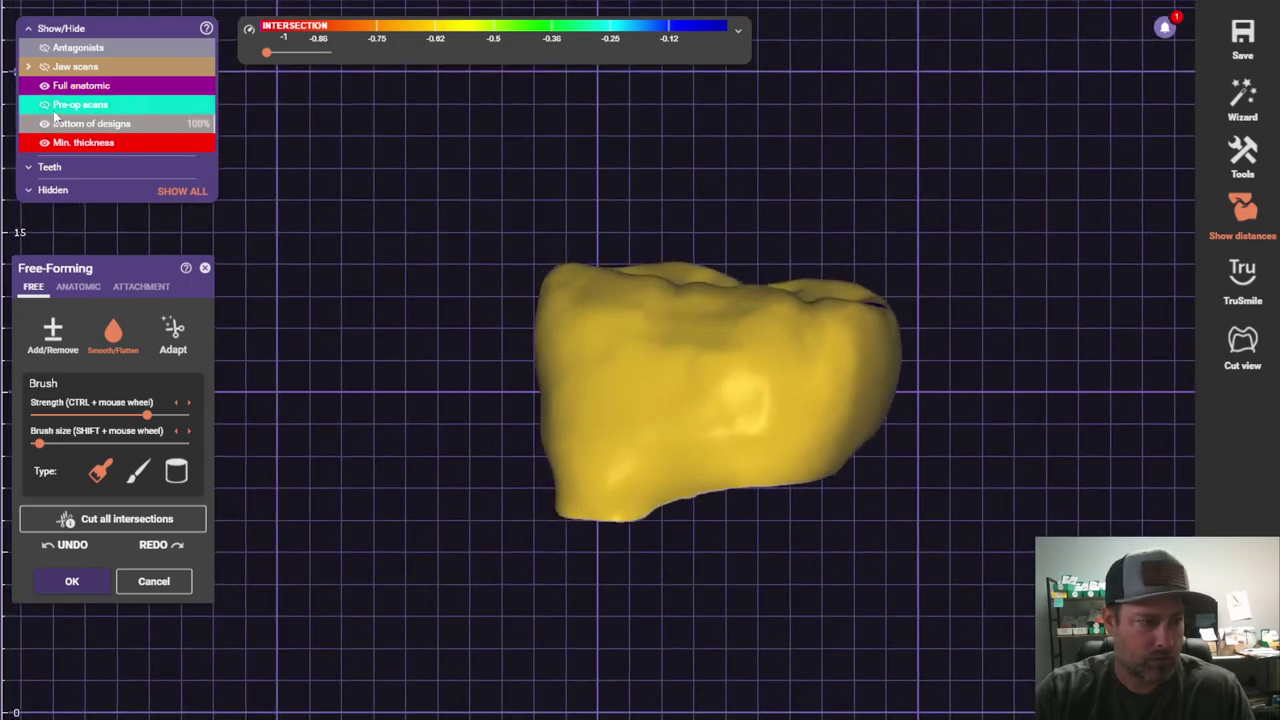
click(46, 105)
scroll(357, 351, up, 3)
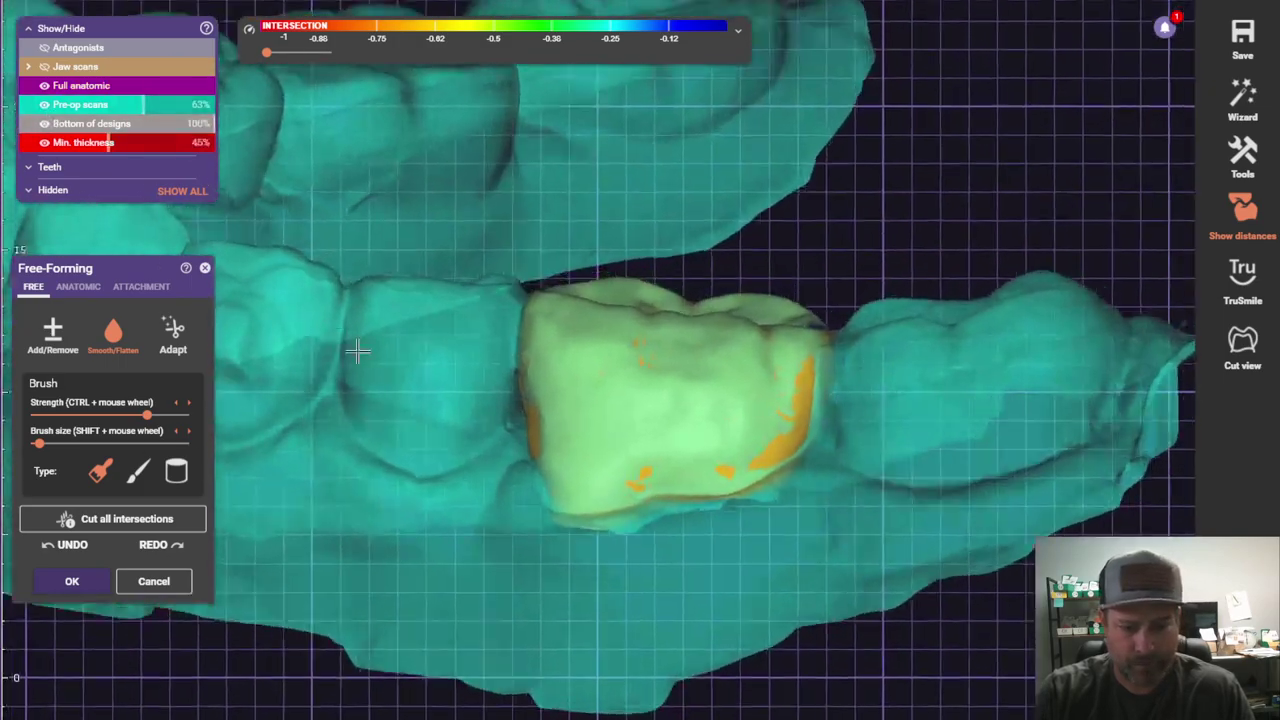
scroll(286, 480, up, 3)
shift+scroll(680, 466, up, 2)
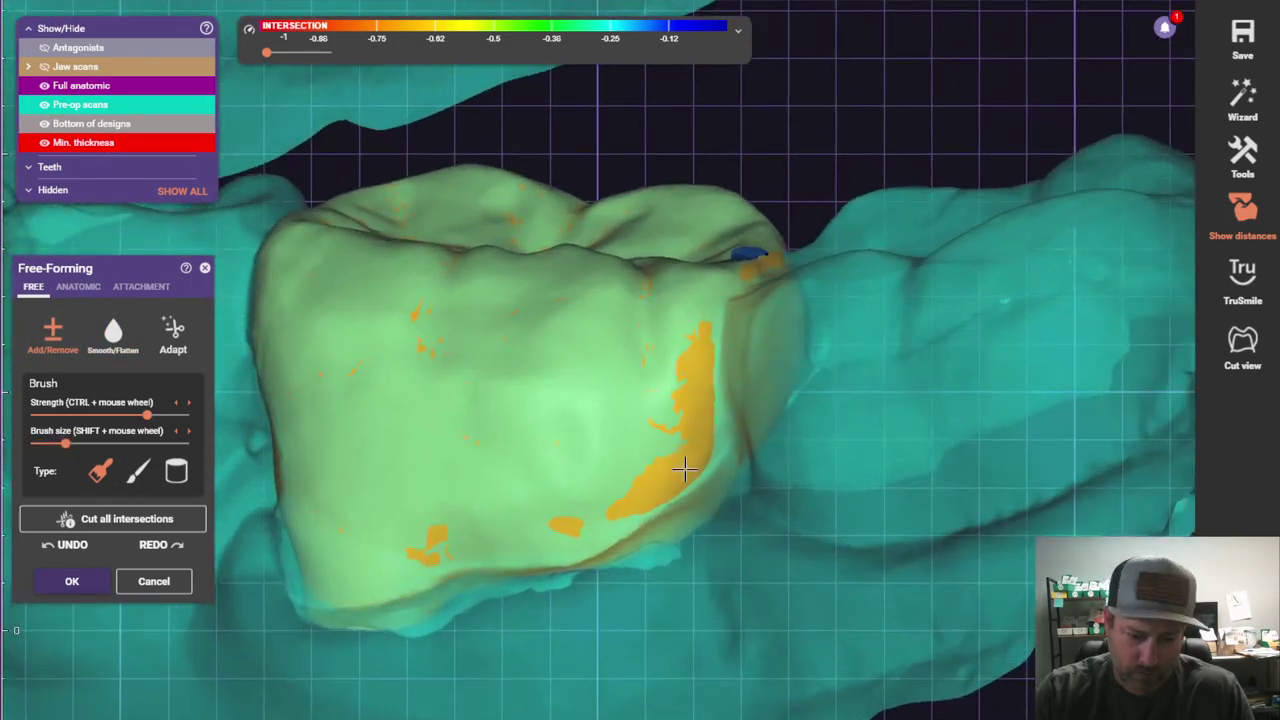
mouse_move(680, 466)
mouse_down()
mouse_move(656, 500)
mouse_move(679, 404)
mouse_move(708, 376)
mouse_move(640, 437)
mouse_up()
mouse_move(640, 437)
right_down()
mouse_move(852, 512)
mouse_move(720, 509)
mouse_move(571, 600)
mouse_move(517, 466)
mouse_move(557, 515)
mouse_move(657, 443)
mouse_move(751, 466)
right_up()
Step: Shrink the brush and rotate the arch to the crown's buccal side for finer reshaping
scroll(677, 510, up, 2)
scroll(557, 515, down, 2)
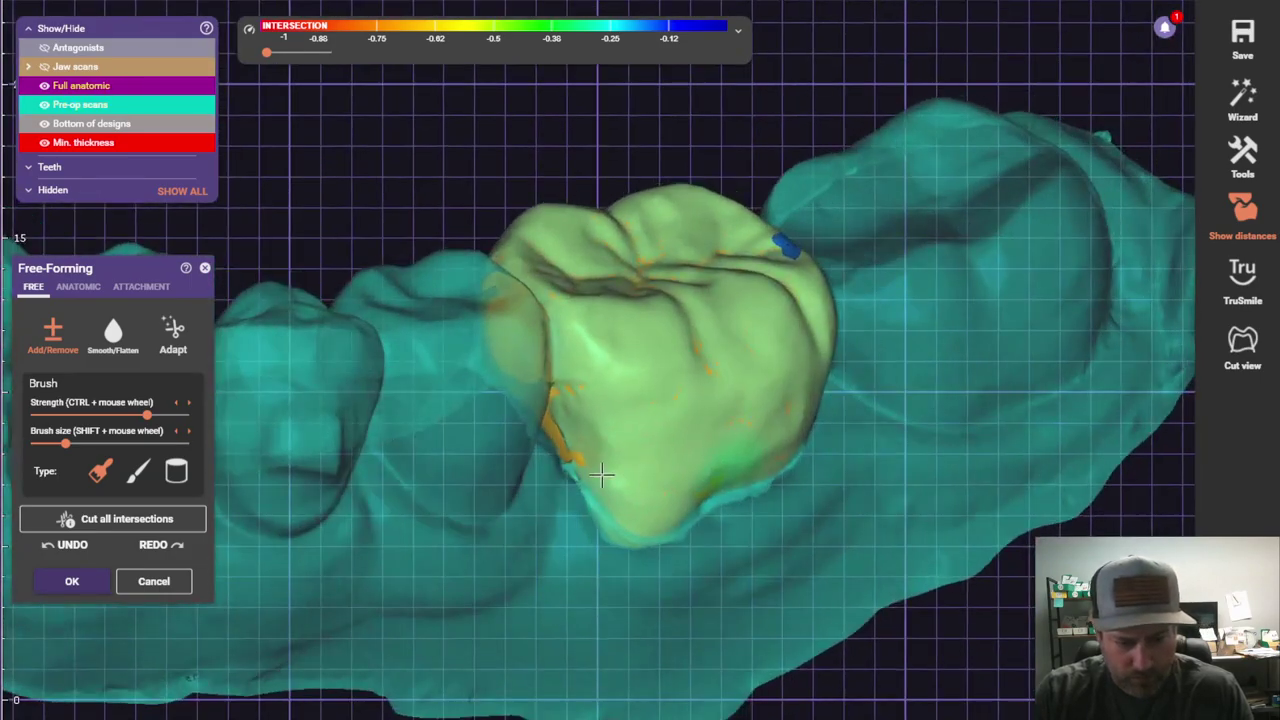
right_drag(549, 452, 591, 443)
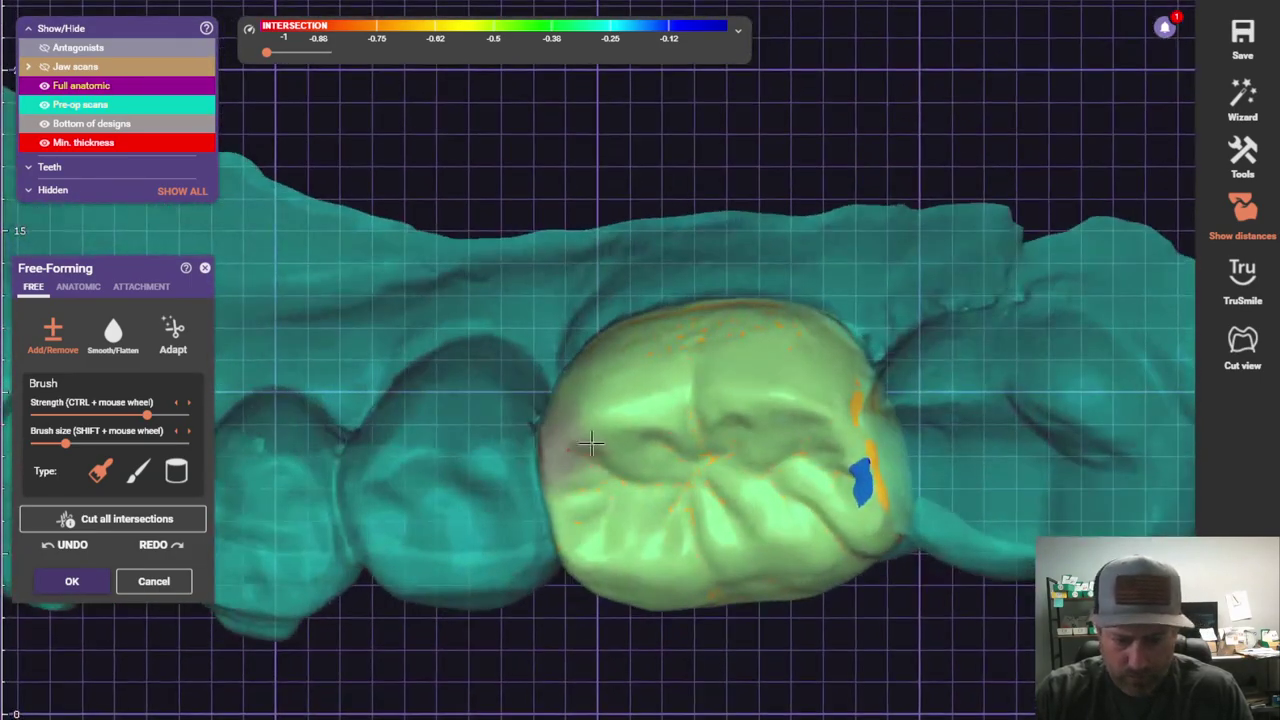
right_drag(757, 438, 230, 452)
click(38, 443)
scroll(794, 529, up, 3)
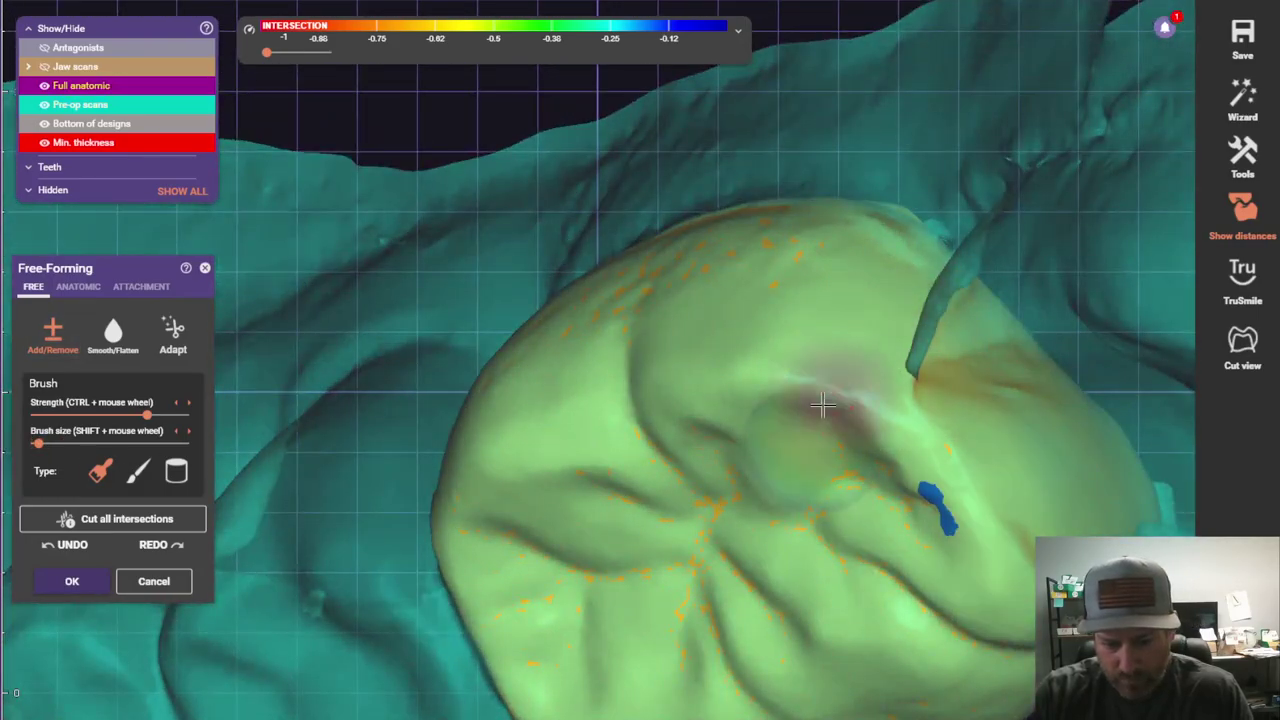
scroll(829, 409, down, 5)
right_drag(814, 406, 235, 430)
Step: Open Adapt and expand the Approximal options, set to direct-cut and adjacent-only
click(173, 335)
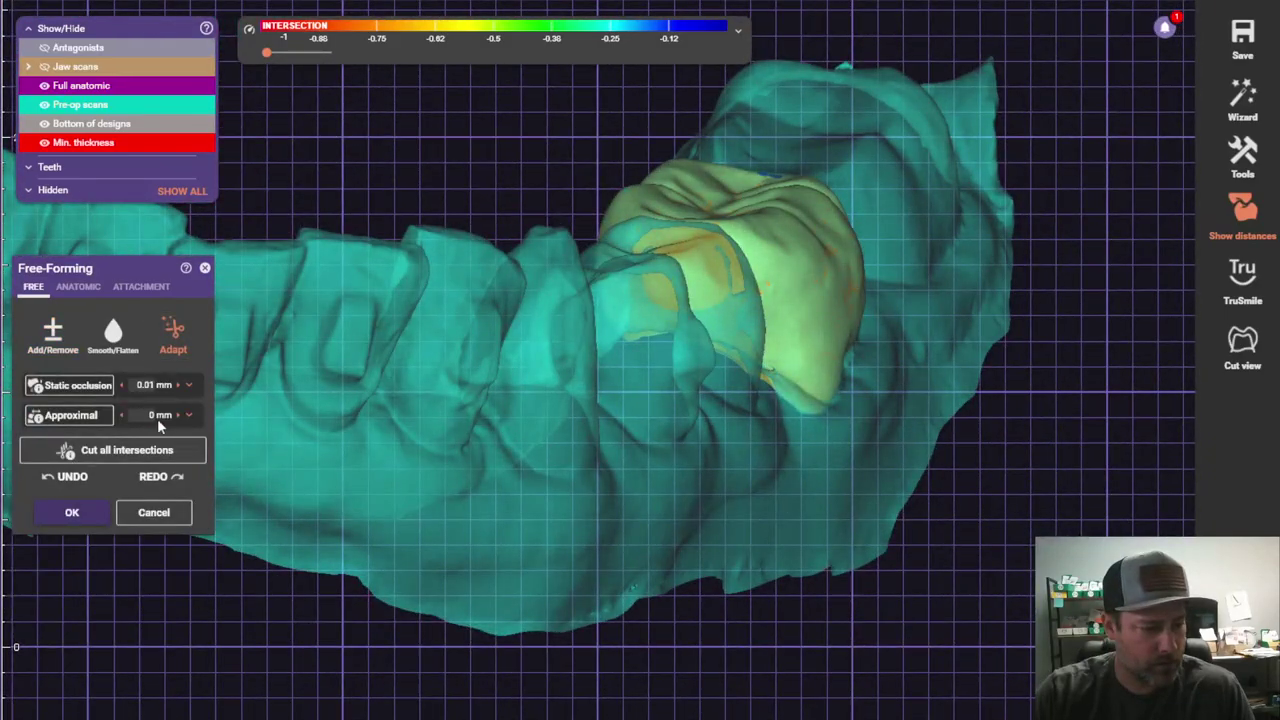
click(158, 417)
right_drag(192, 530, 260, 400)
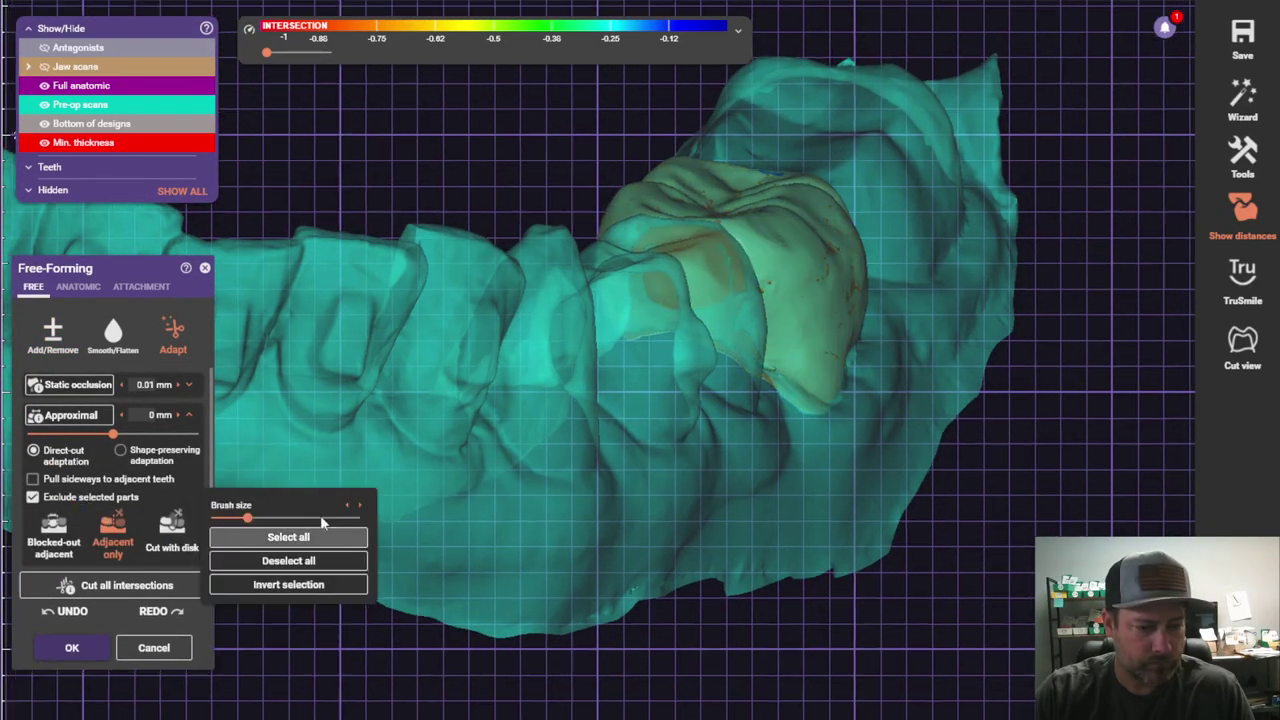
scroll(294, 286, up, 5)
Step: Hide the pre-op scan and show the jaw scans, viewing the crown from the front
click(44, 104)
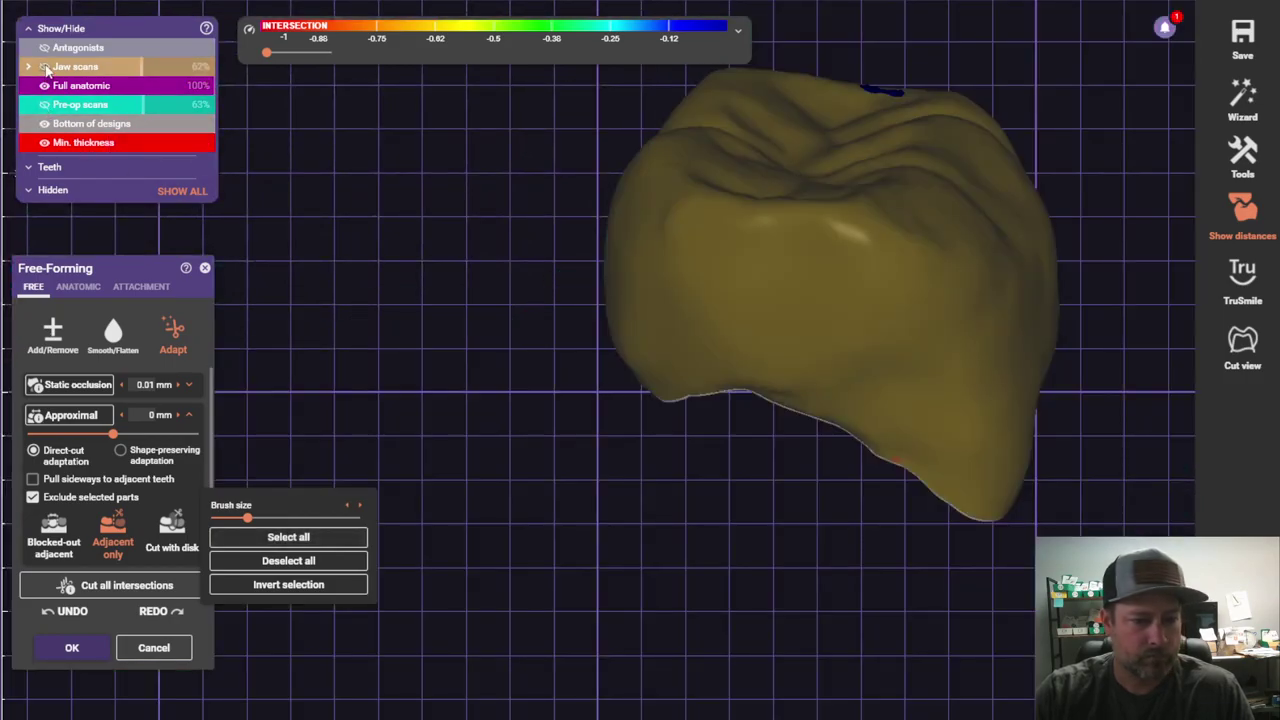
click(44, 66)
scroll(857, 386, up, 3)
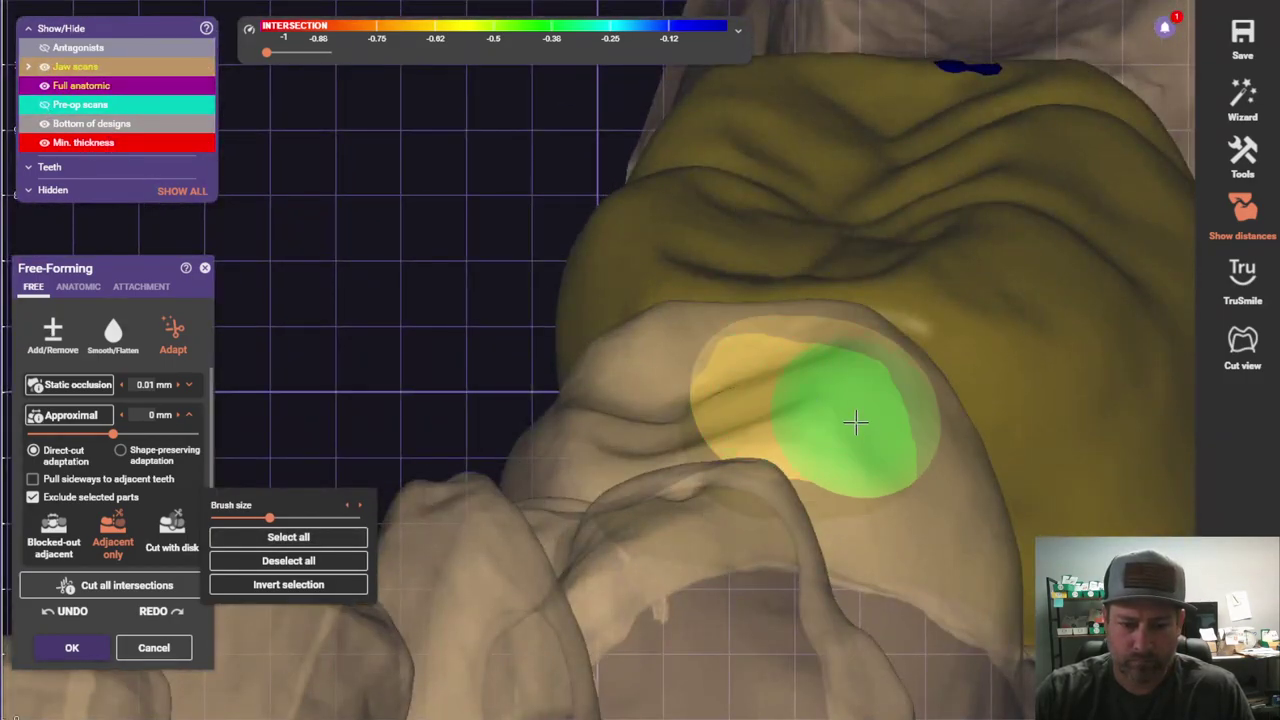
mouse_move(750, 411)
right_down()
mouse_move(766, 451)
mouse_move(766, 571)
right_up()
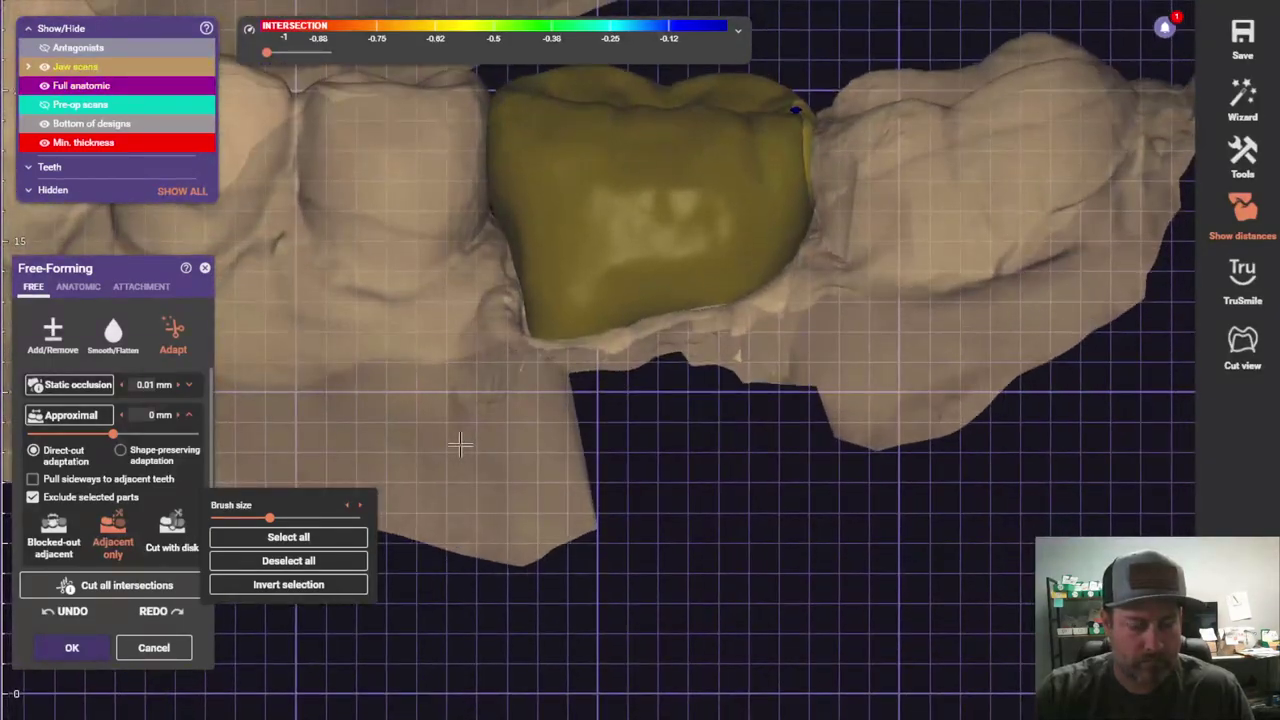
Step: Place 0.1 mm cutting disks on both approximal sides and reveal the Intersection bar's contact options
click(172, 528)
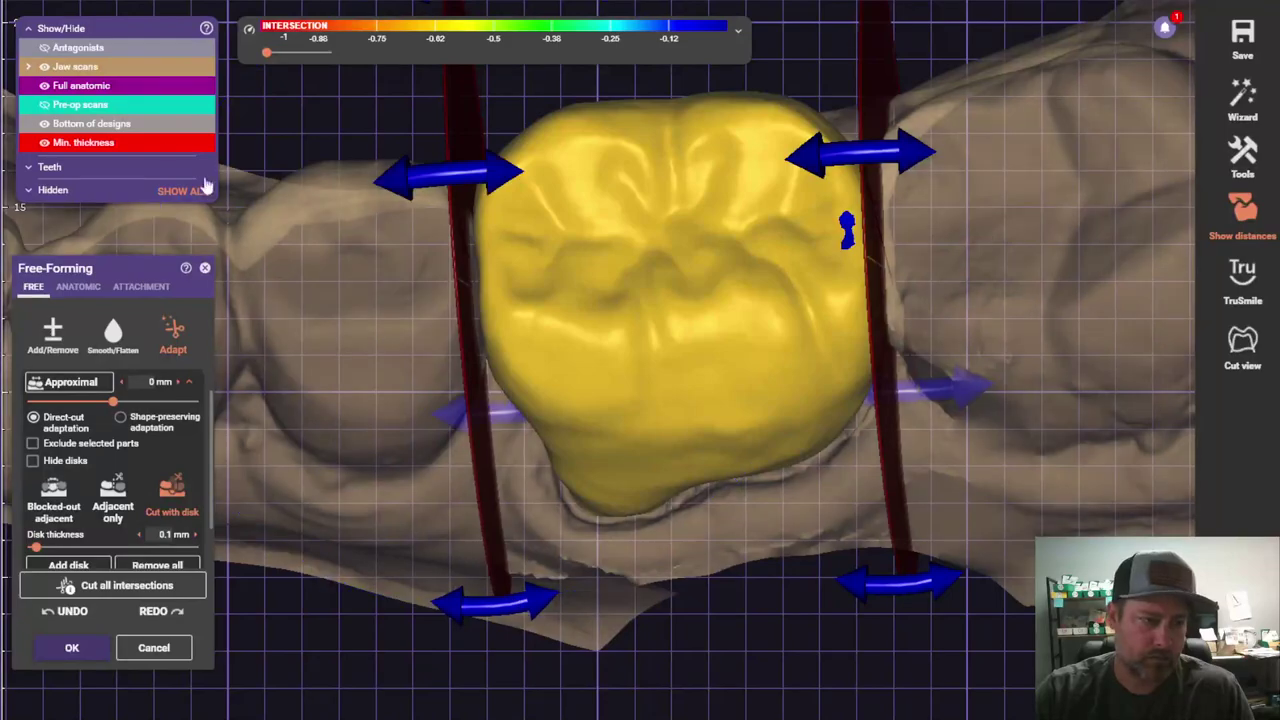
right_drag(300, 330, 714, 445)
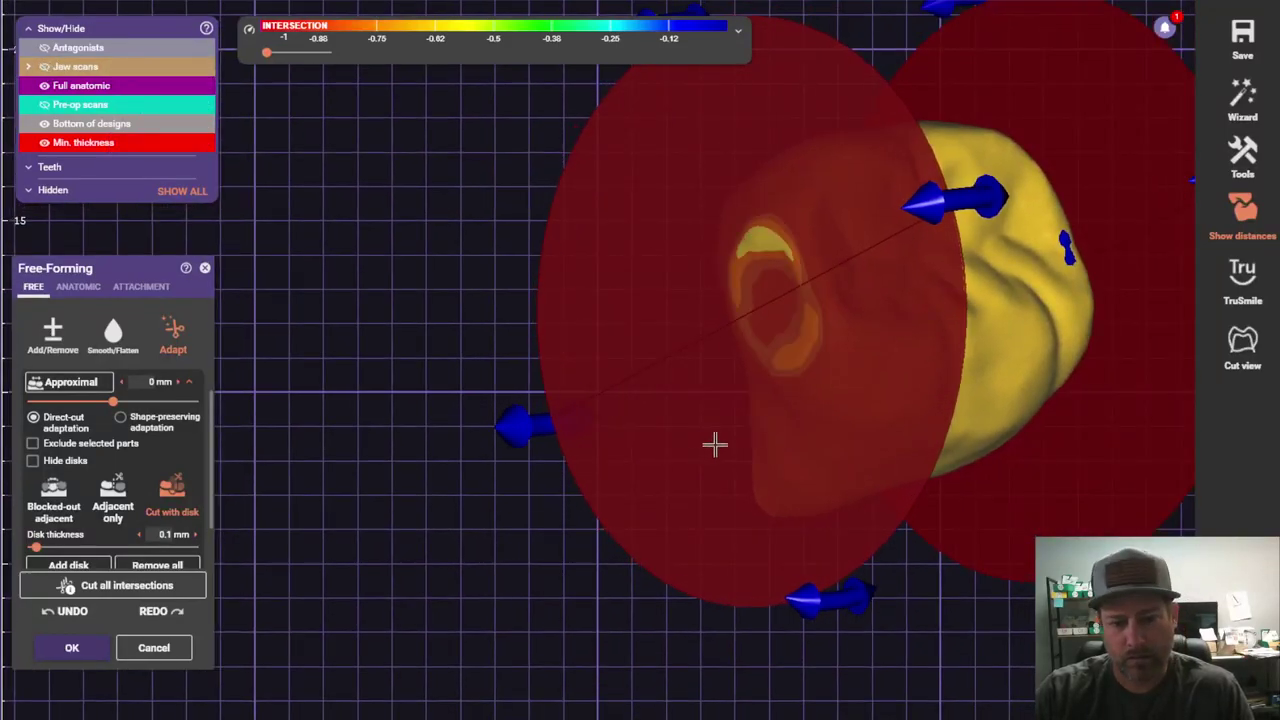
click(739, 31)
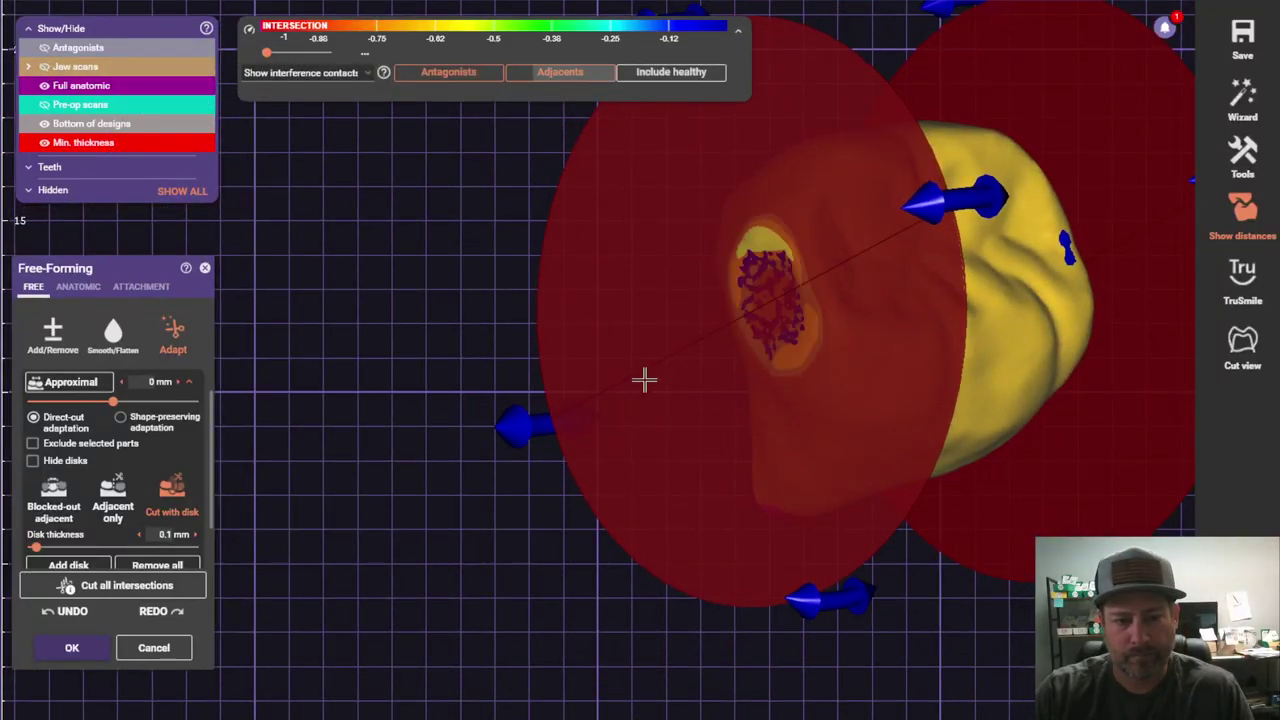
right_drag(647, 425, 644, 427)
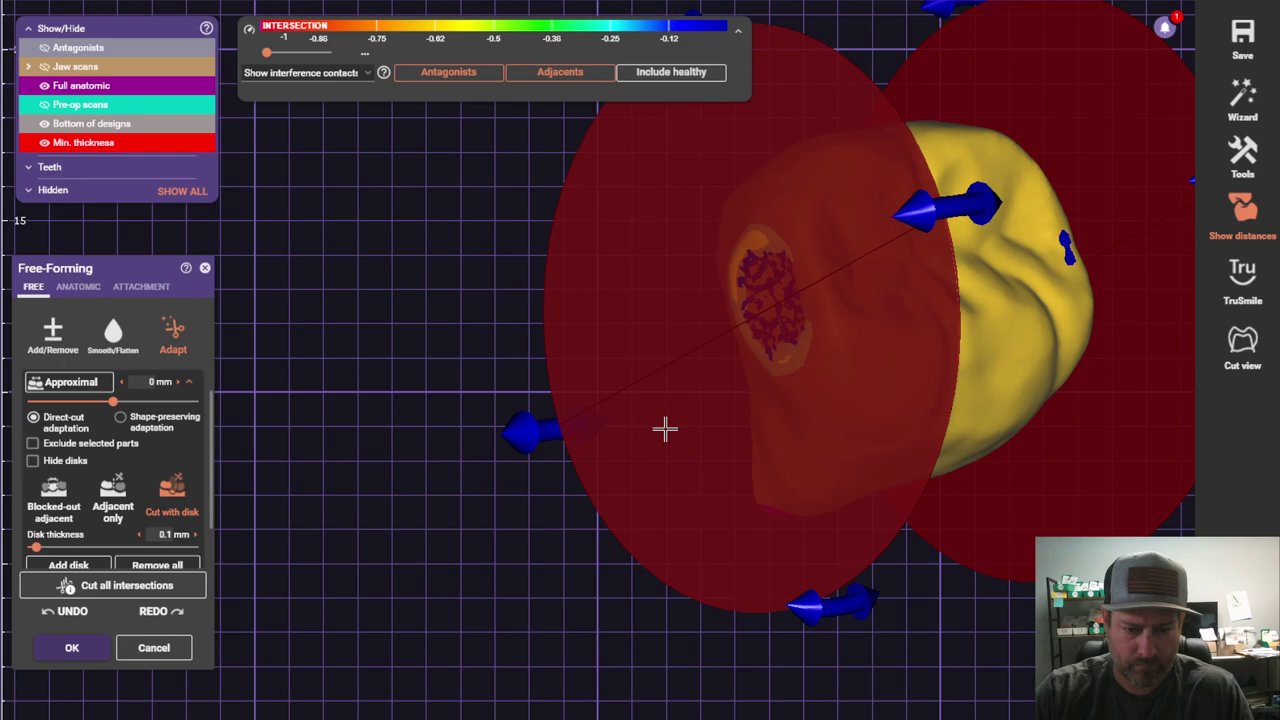
right_drag(665, 429, 1029, 452)
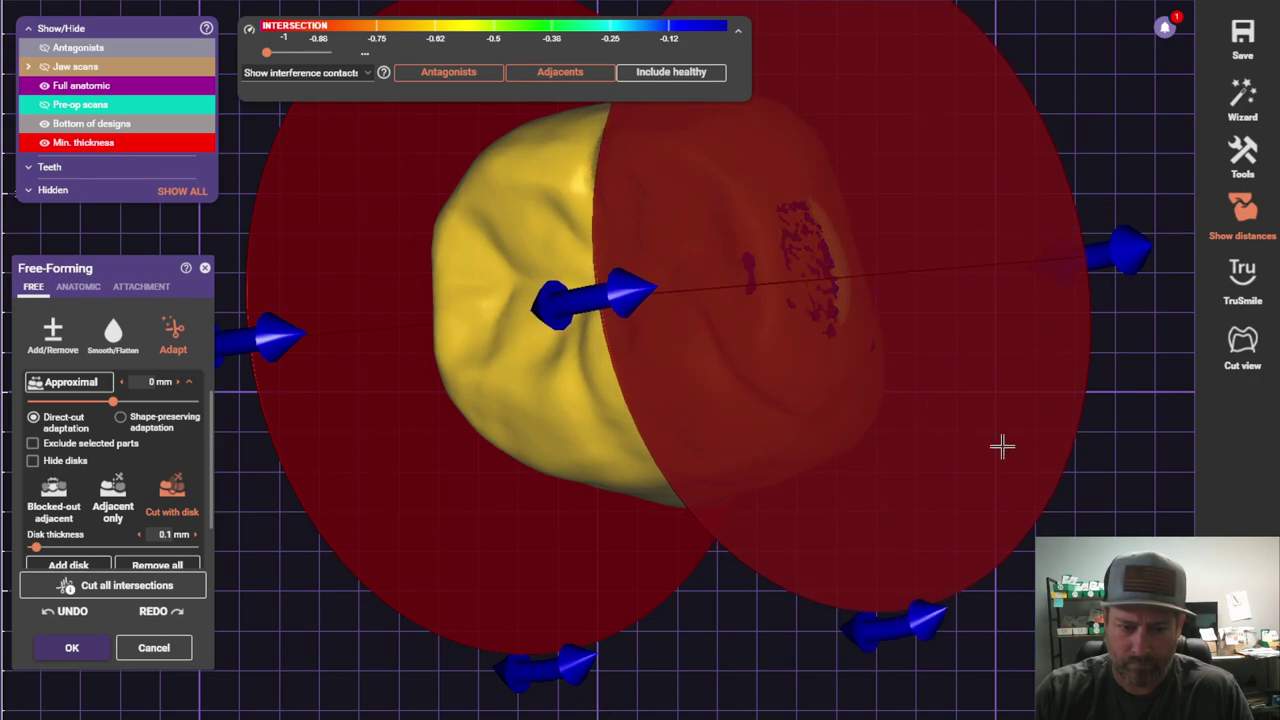
right_drag(1002, 449, 200, 447)
scroll(369, 449, up, 3)
scroll(200, 447, down, 2)
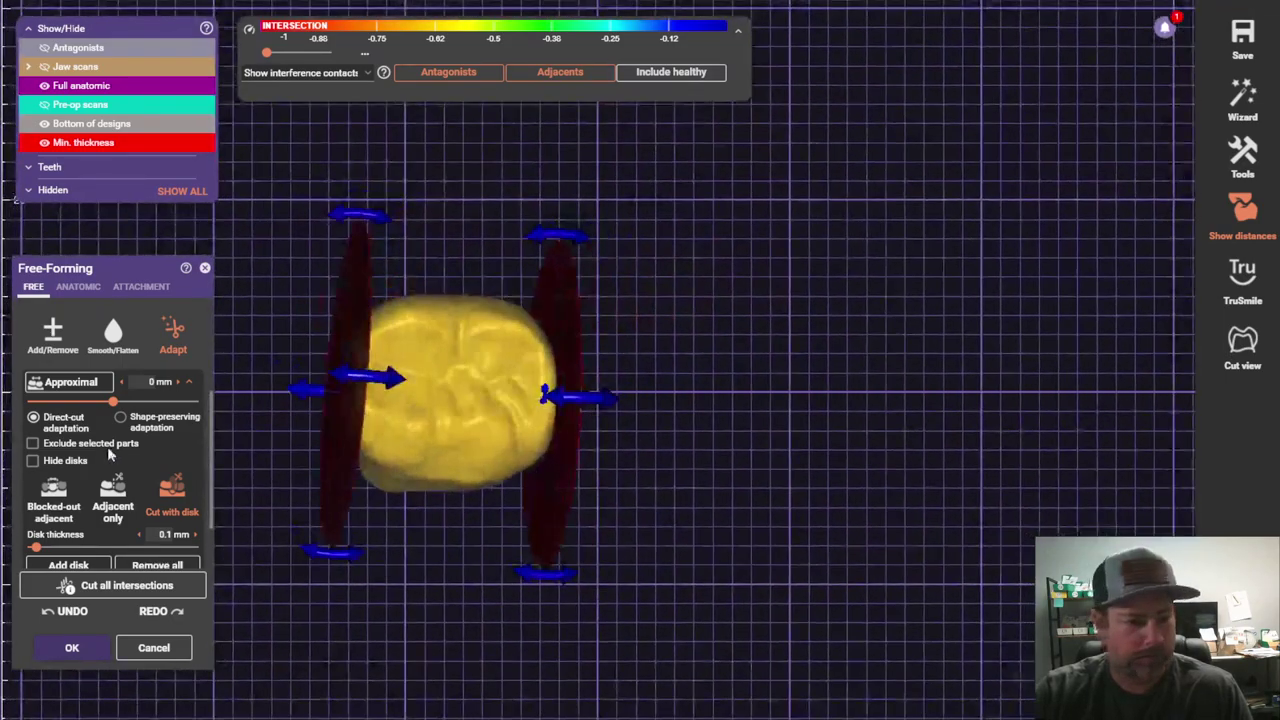
Step: Switch back to Smooth/Flatten and reset to a centred occlusal view of the crown
click(113, 335)
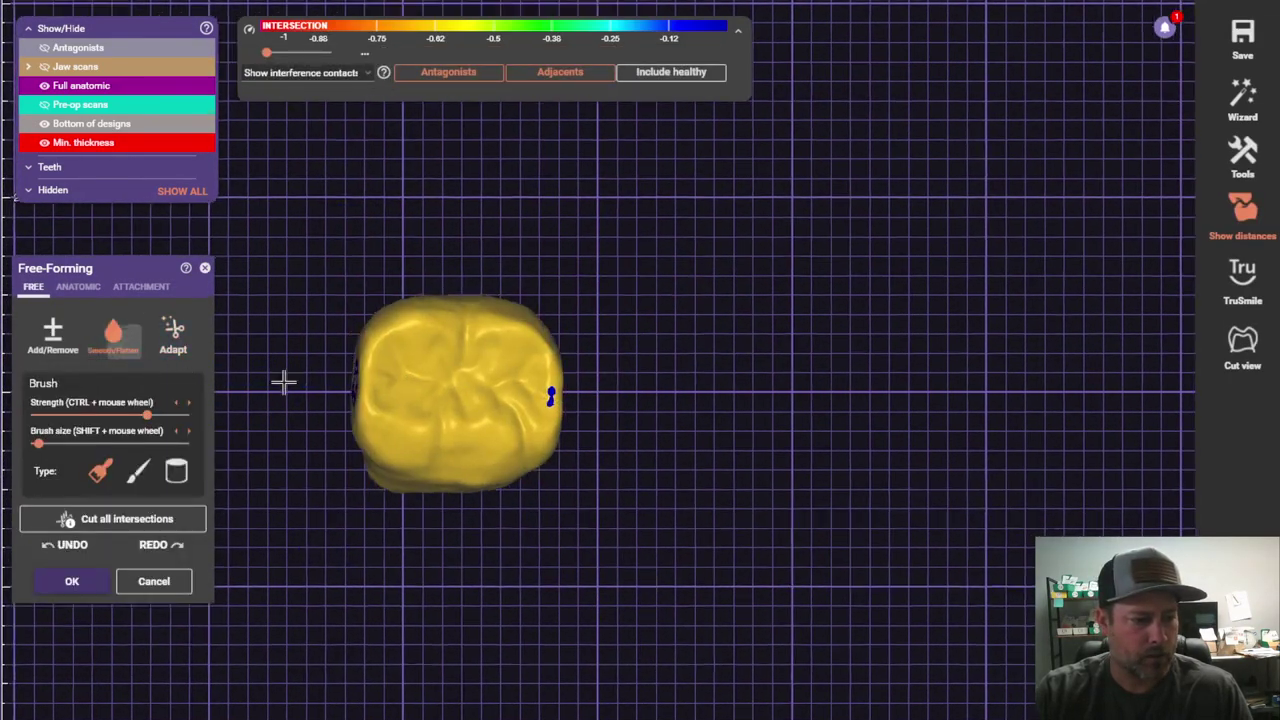
scroll(498, 388, up, 5)
scroll(498, 388, down, 5)
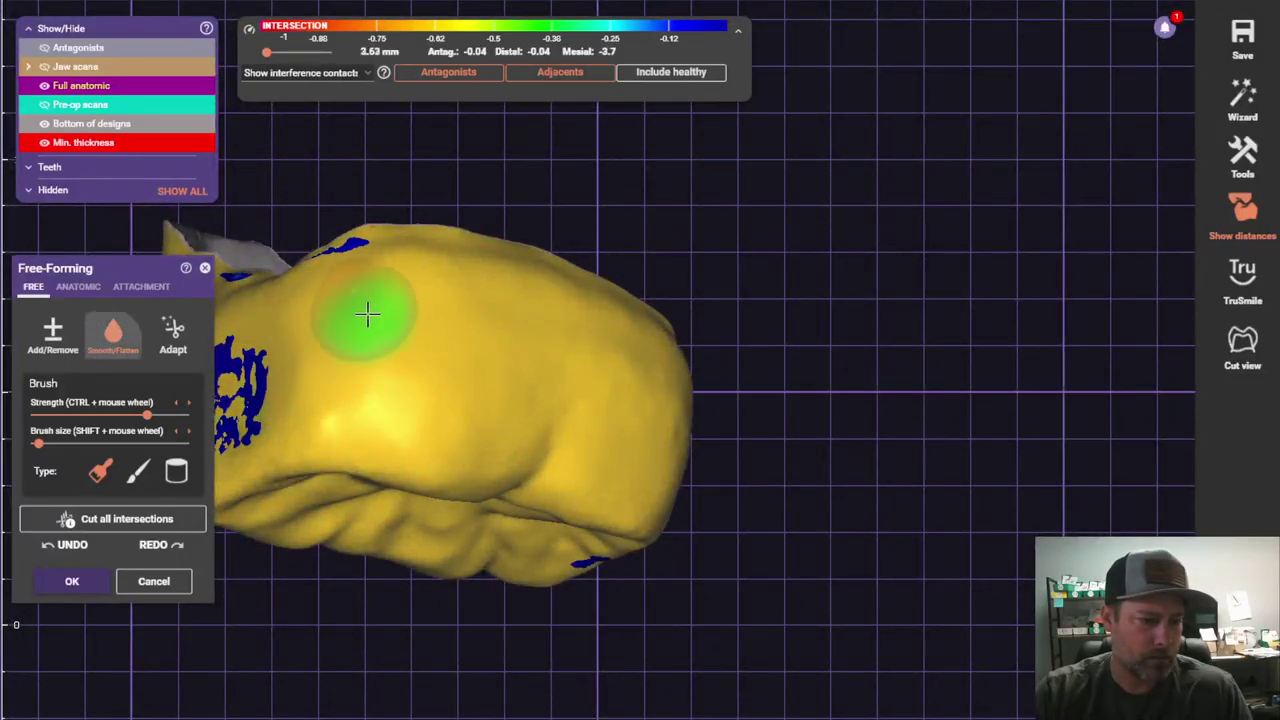
right_drag(655, 350, 675, 295)
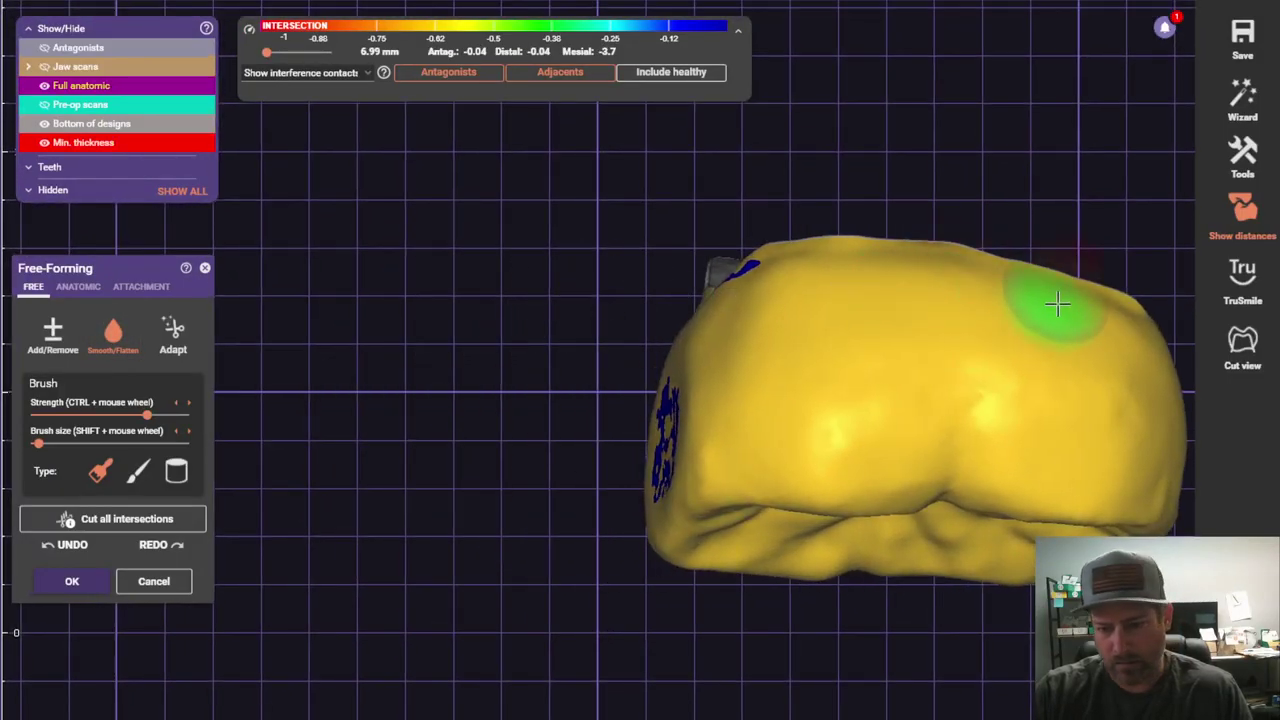
key(space)
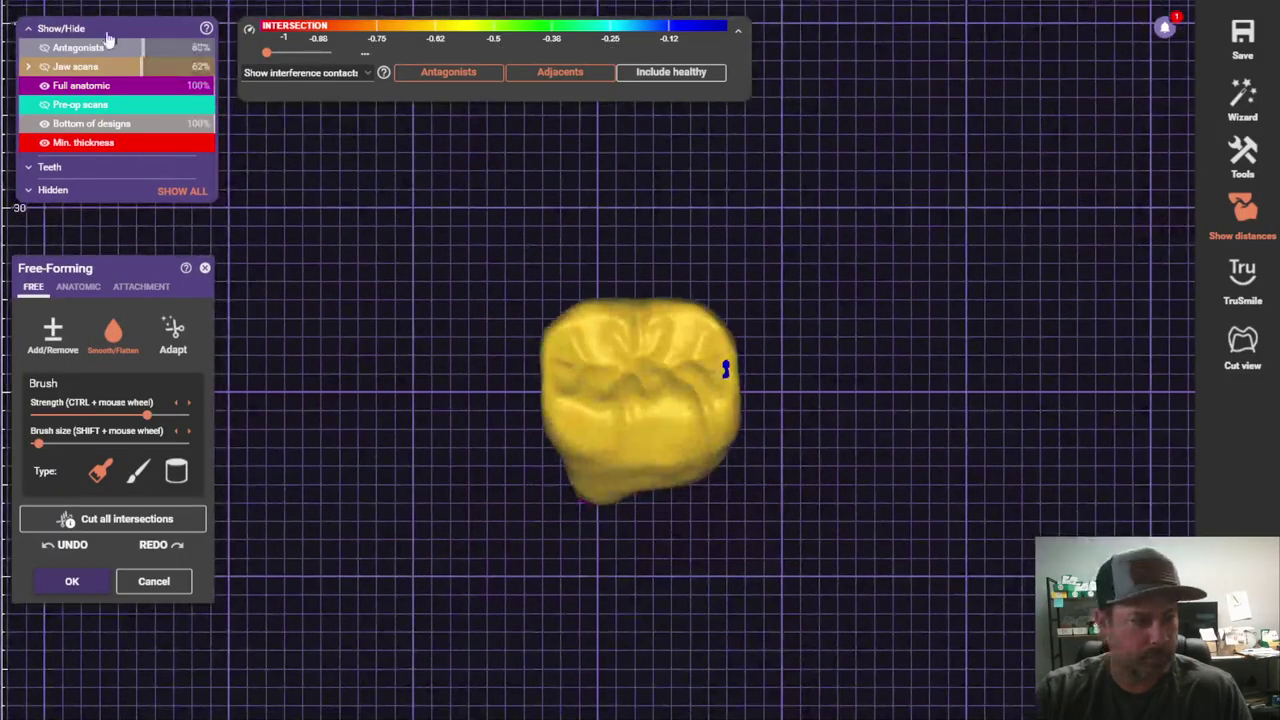
Step: Show the pre-op and jaw scans with antagonists hidden, then apply the free-forming changes
click(44, 104)
click(44, 66)
click(44, 47)
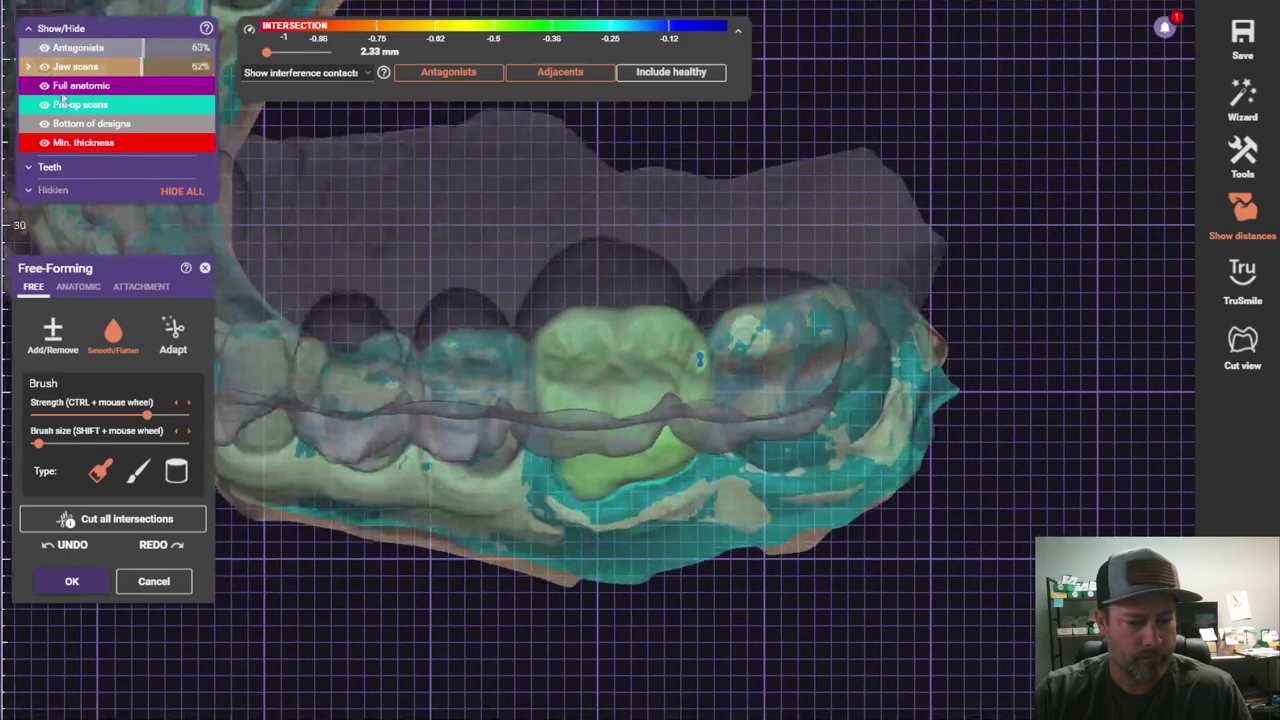
click(44, 47)
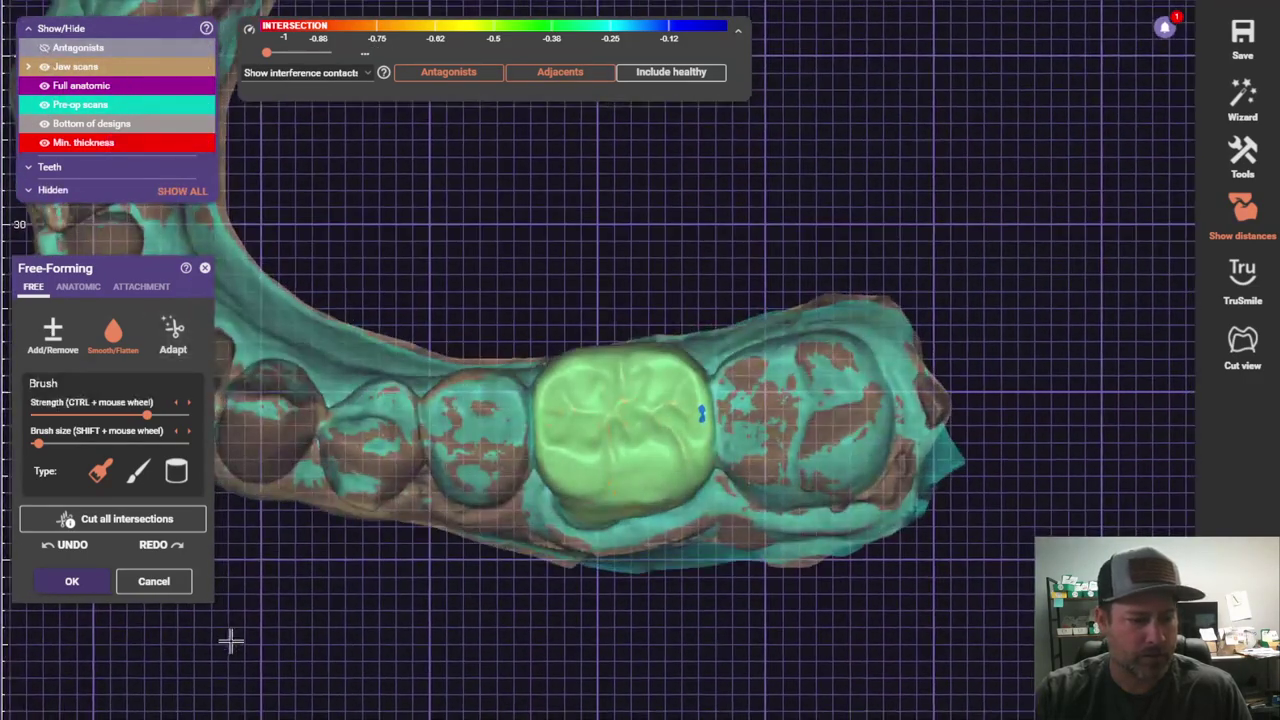
click(70, 581)
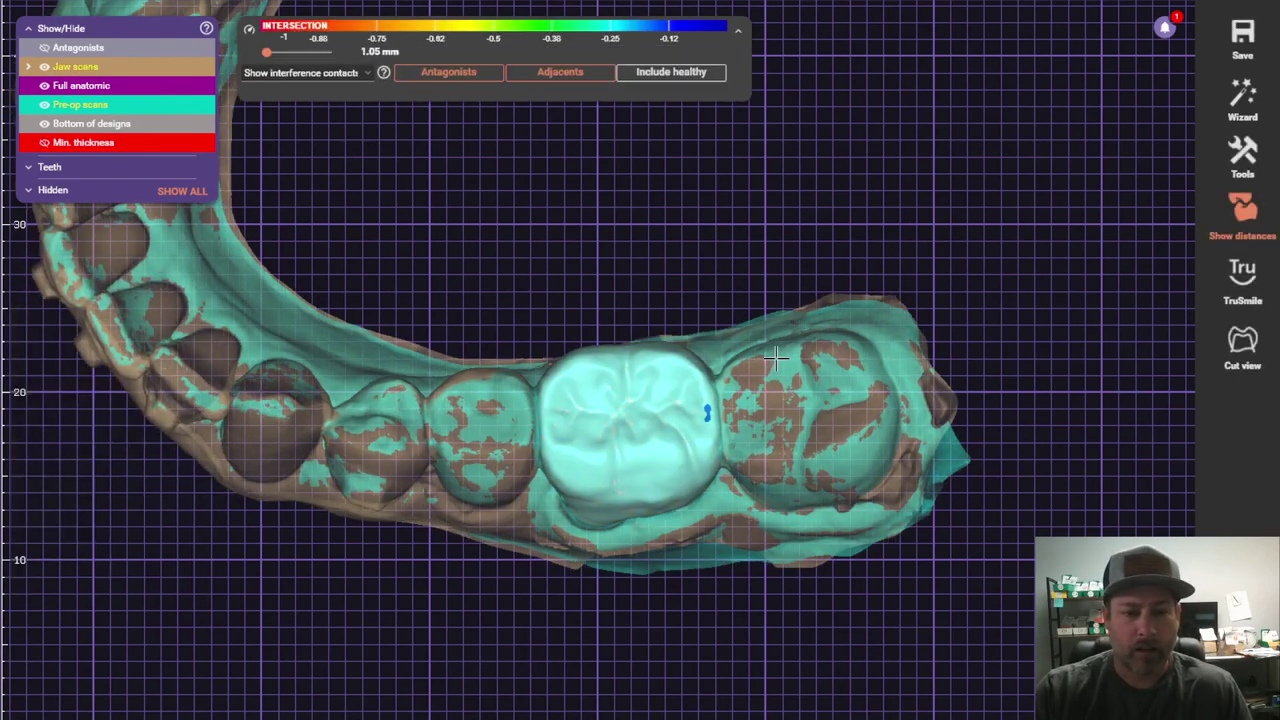